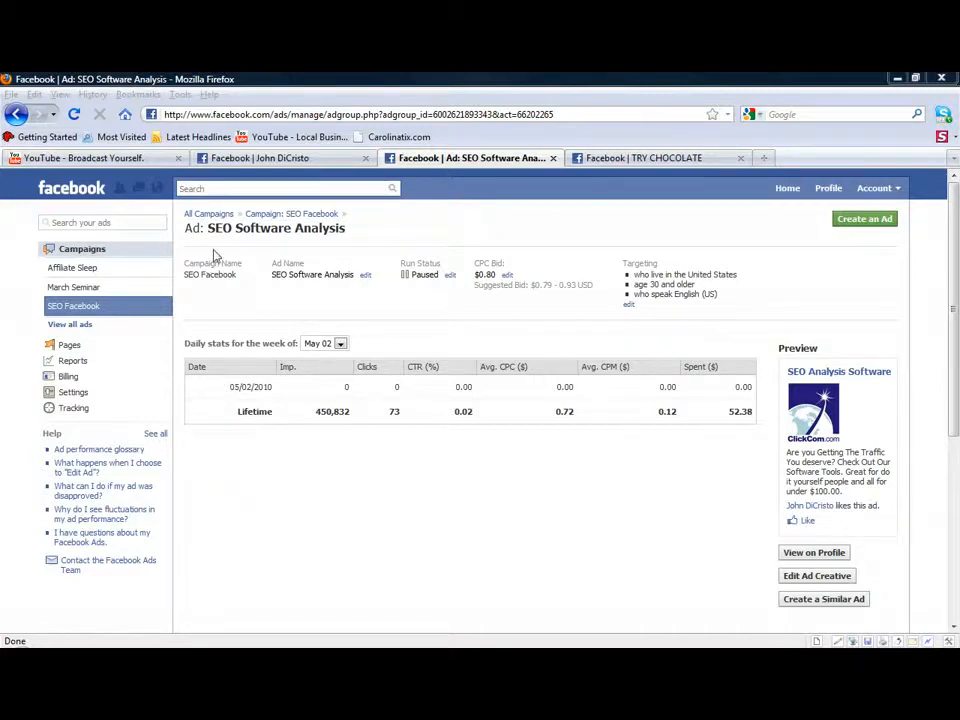
Step: Review the SEO Software Analysis ad's lifetime statistics and preview, and check how the ad looks on the profile
drag(184, 229, 358, 236)
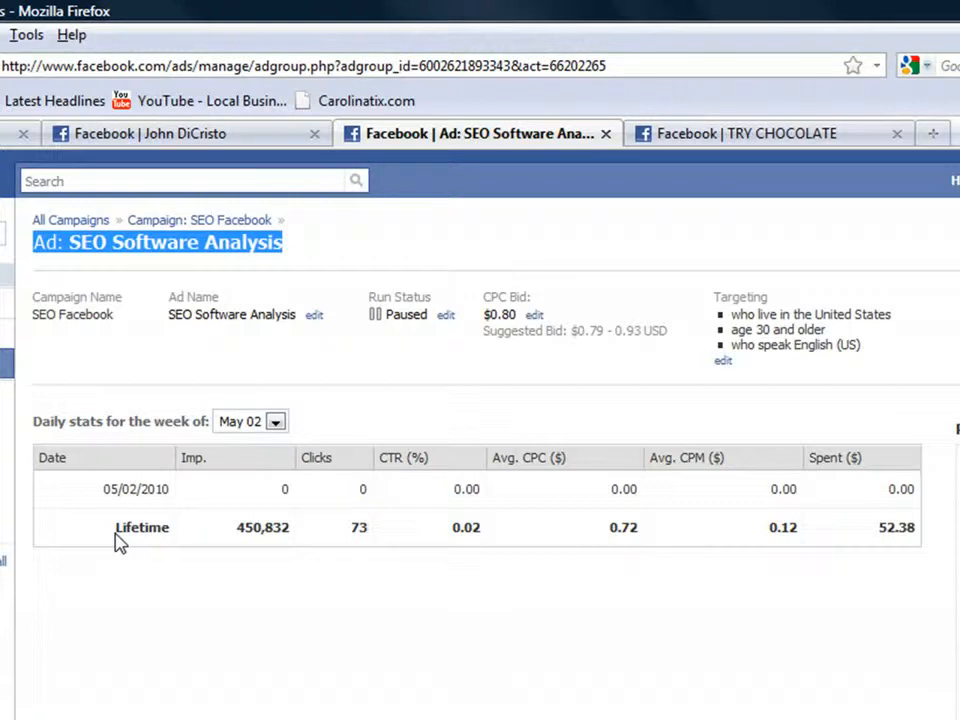
drag(118, 541, 925, 525)
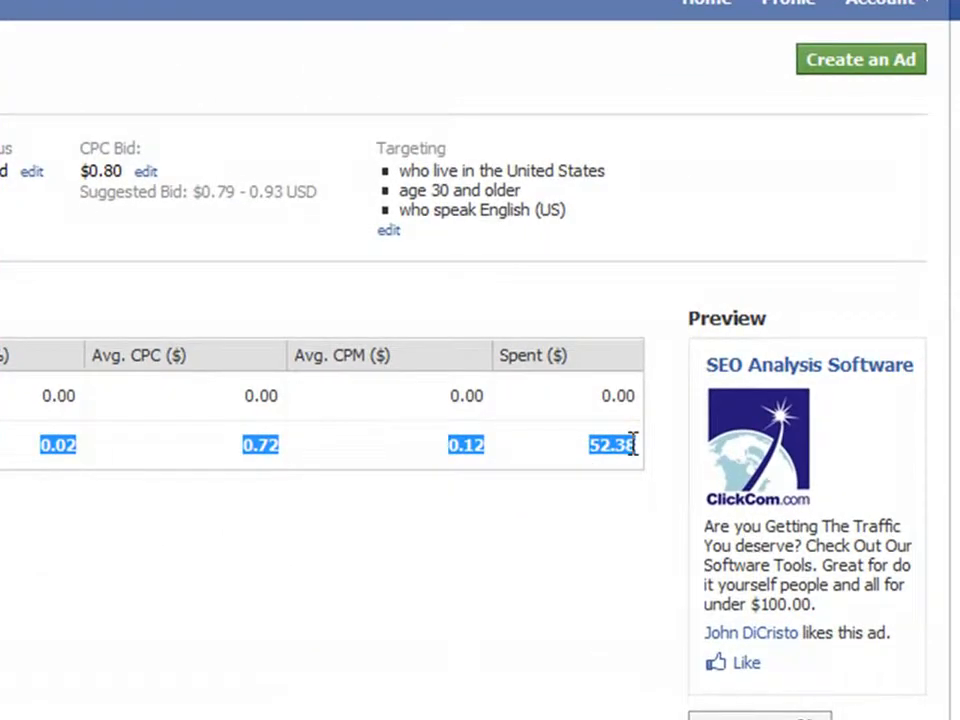
drag(669, 297, 818, 302)
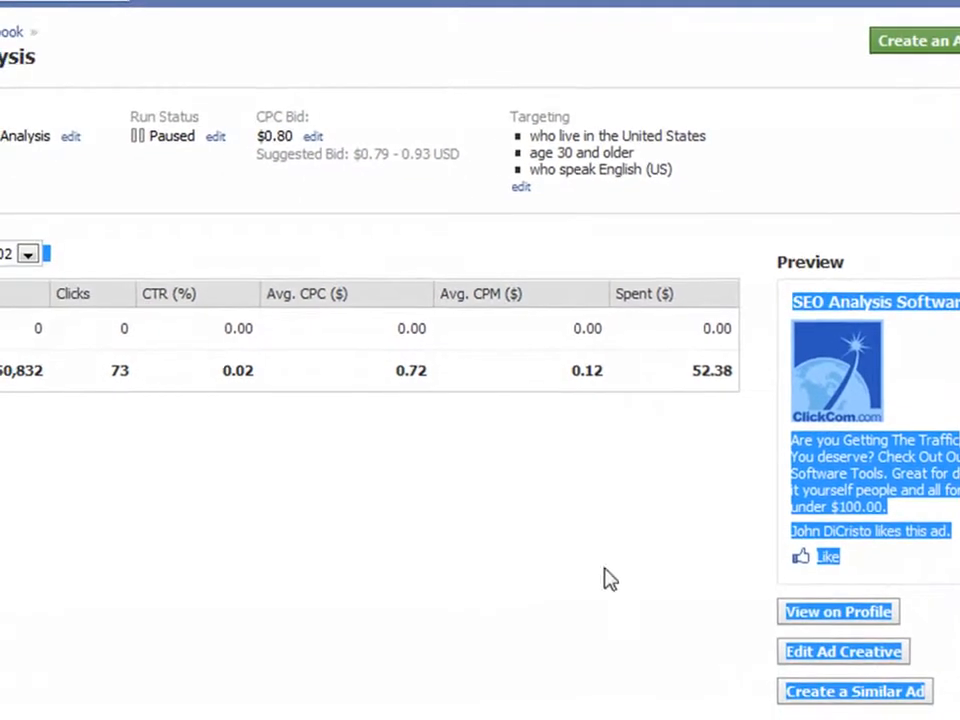
click(838, 618)
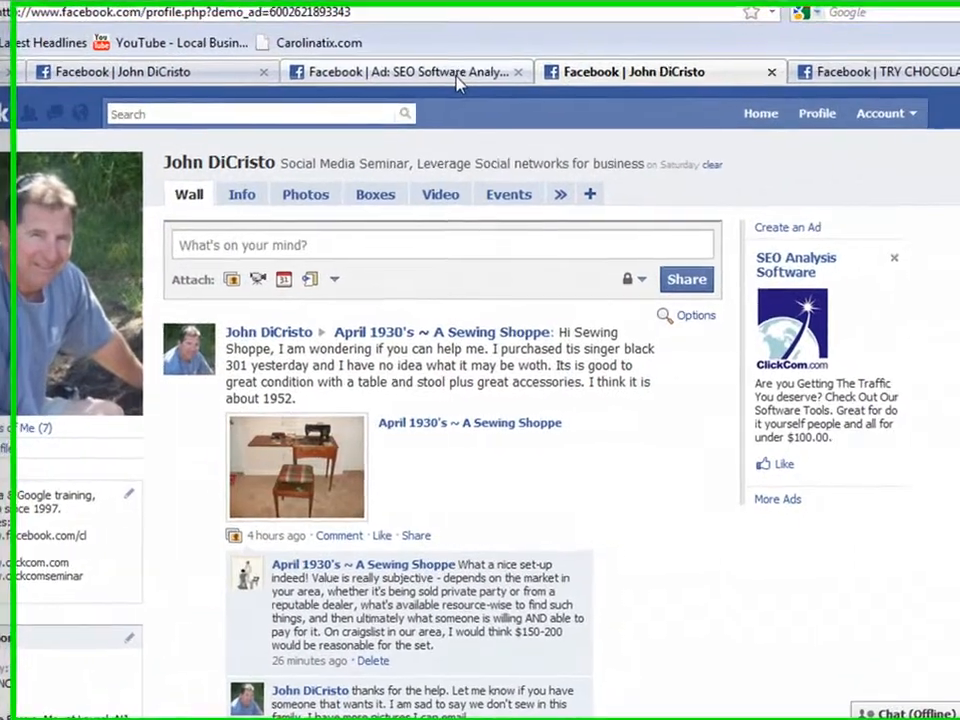
click(500, 108)
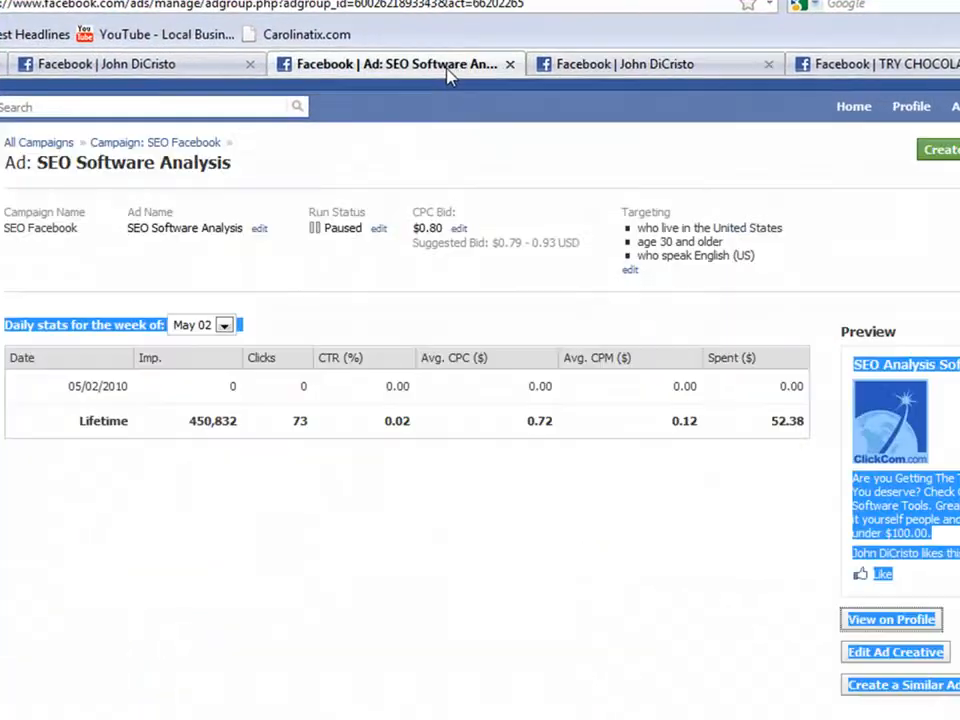
Step: Open the ad's creative for editing and change the title to "SEO Assessment Software"
click(897, 660)
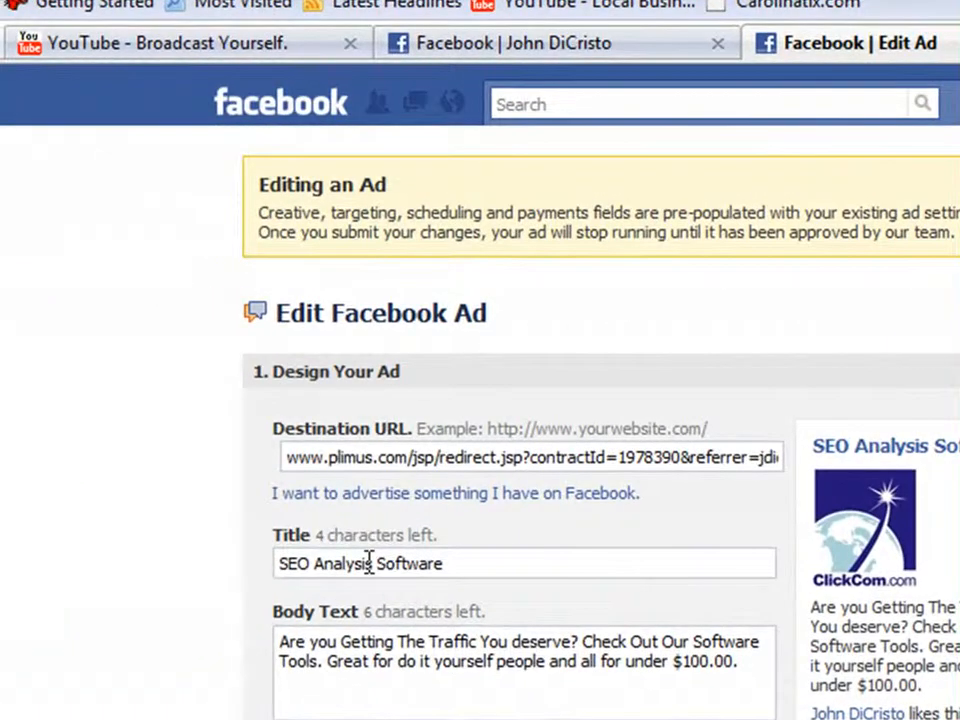
drag(374, 563, 314, 563)
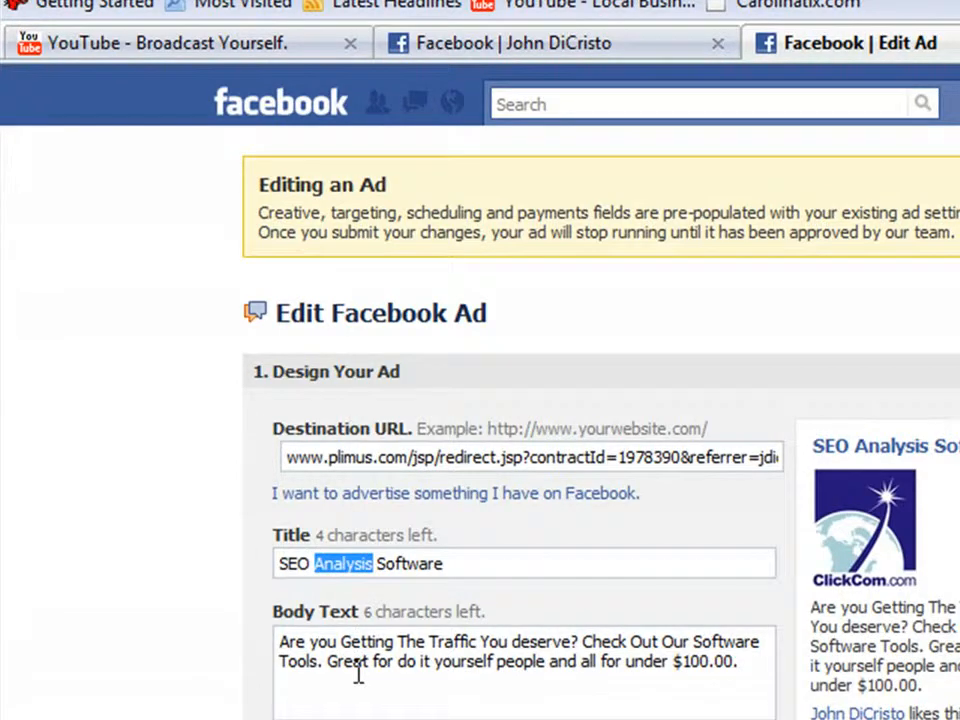
text(A)
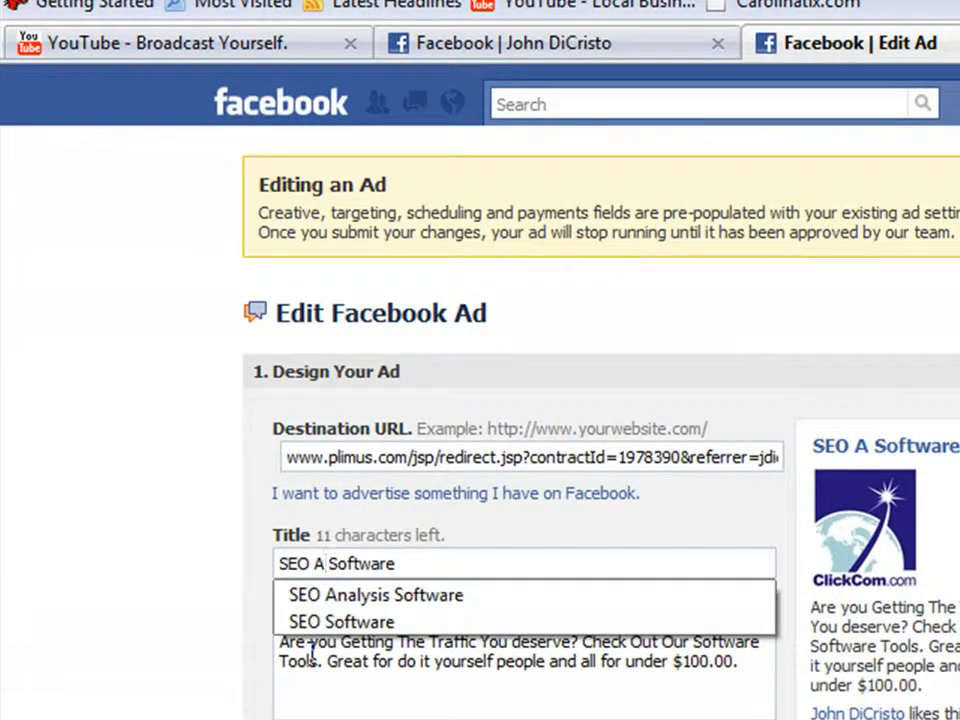
text(sses)
text(smnet)
key(BackSpace)
key(BackSpace)
key(BackSpace)
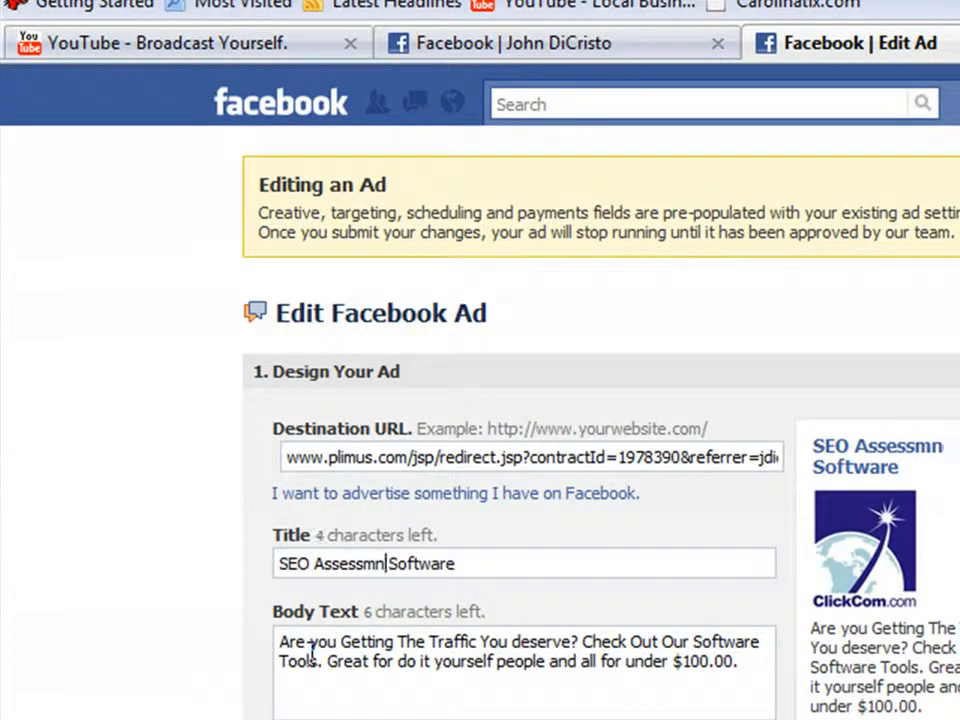
key(BackSpace)
key(BackSpace)
text(e)
key(BackSpace)
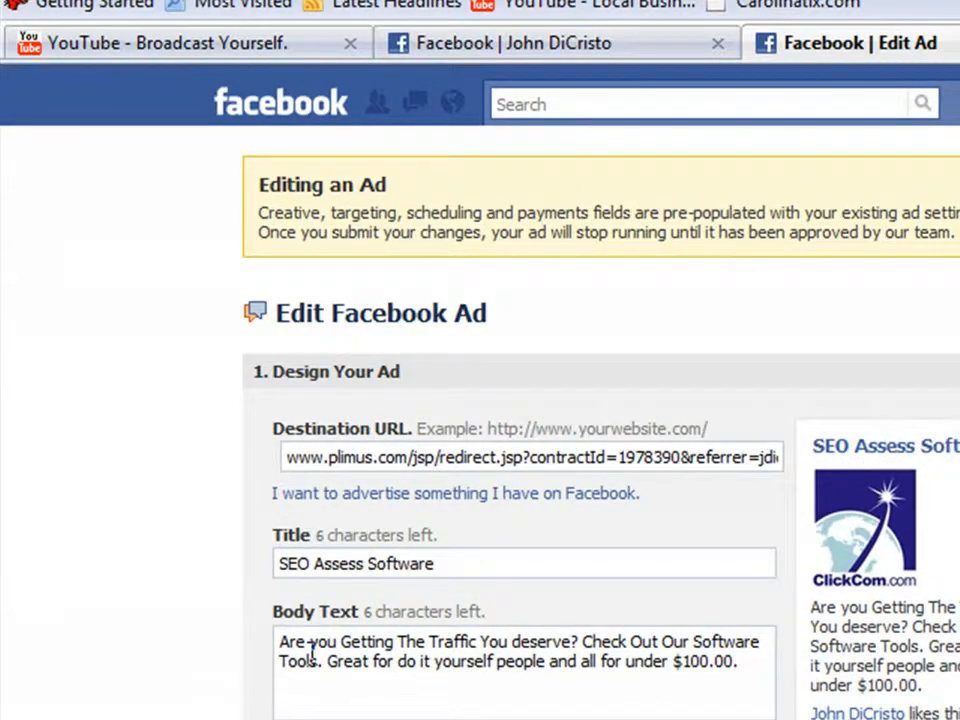
text(ment)
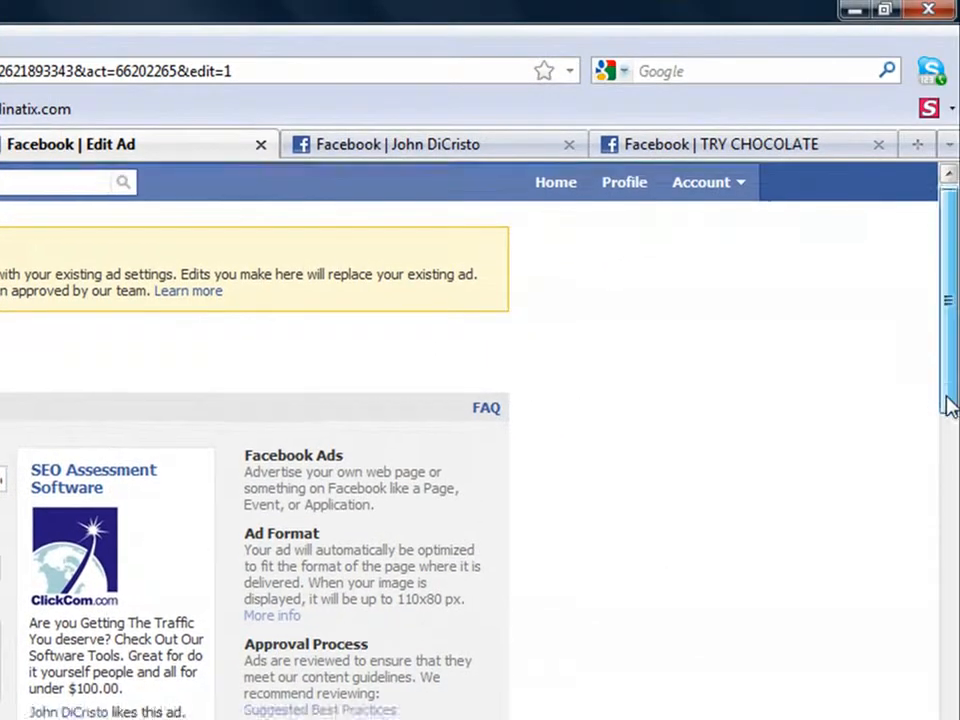
Step: Replace the word "Getting" with "recieving" in the ad's body text
drag(948, 405, 949, 454)
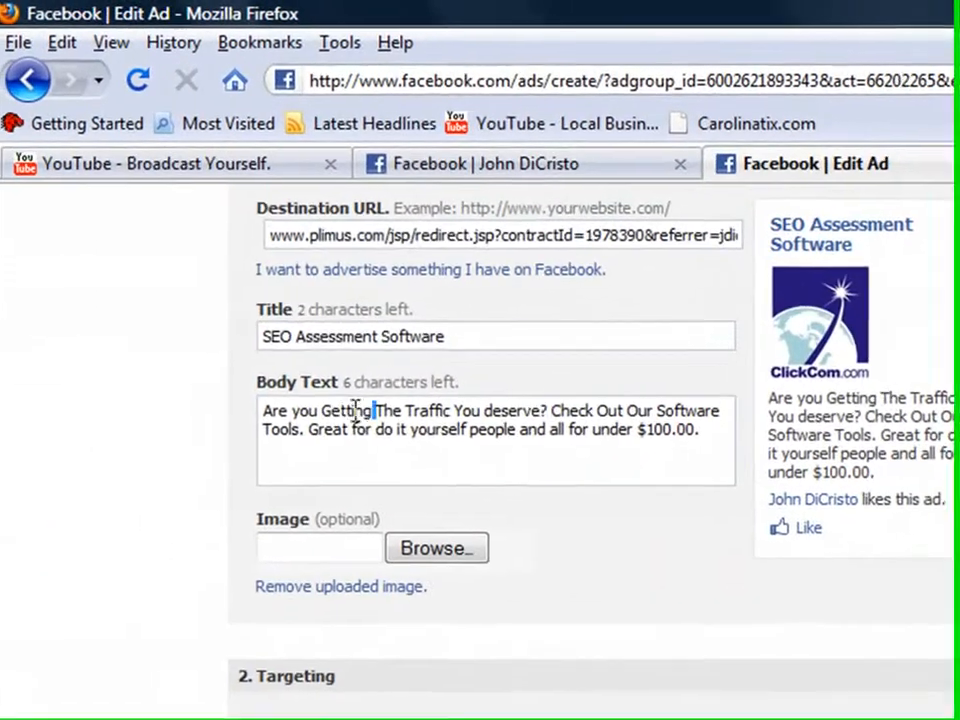
double_click(94, 268)
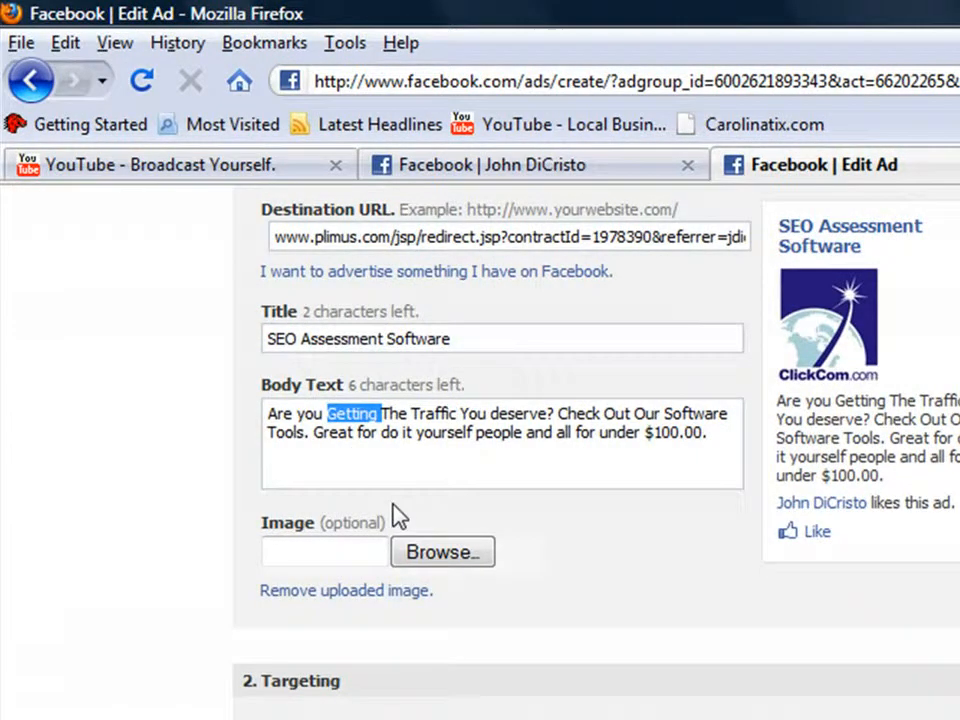
text(rec)
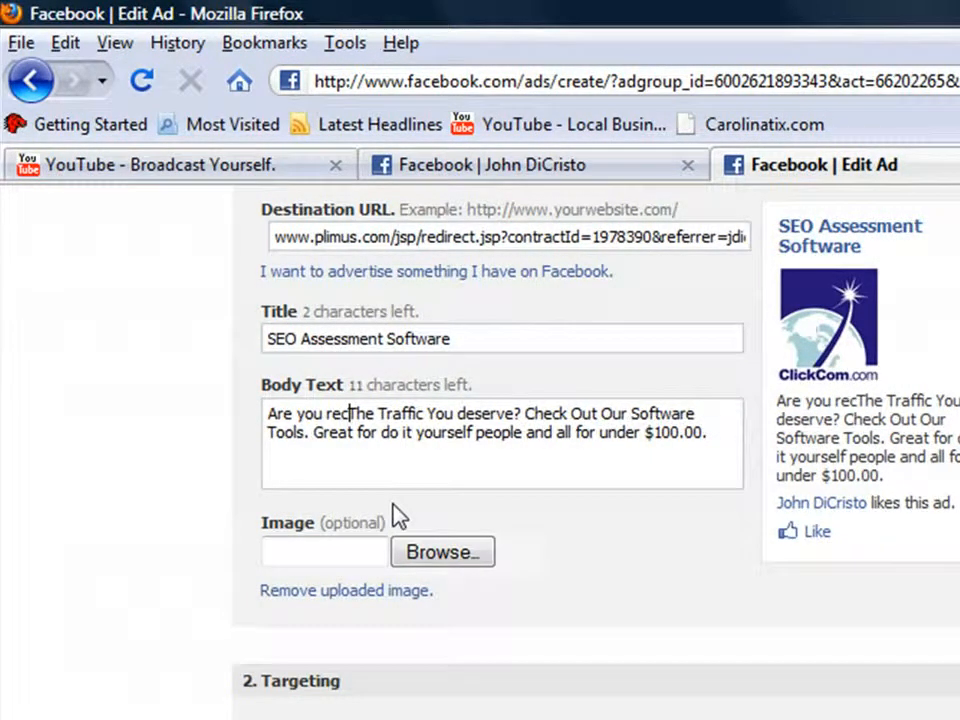
text(ieving)
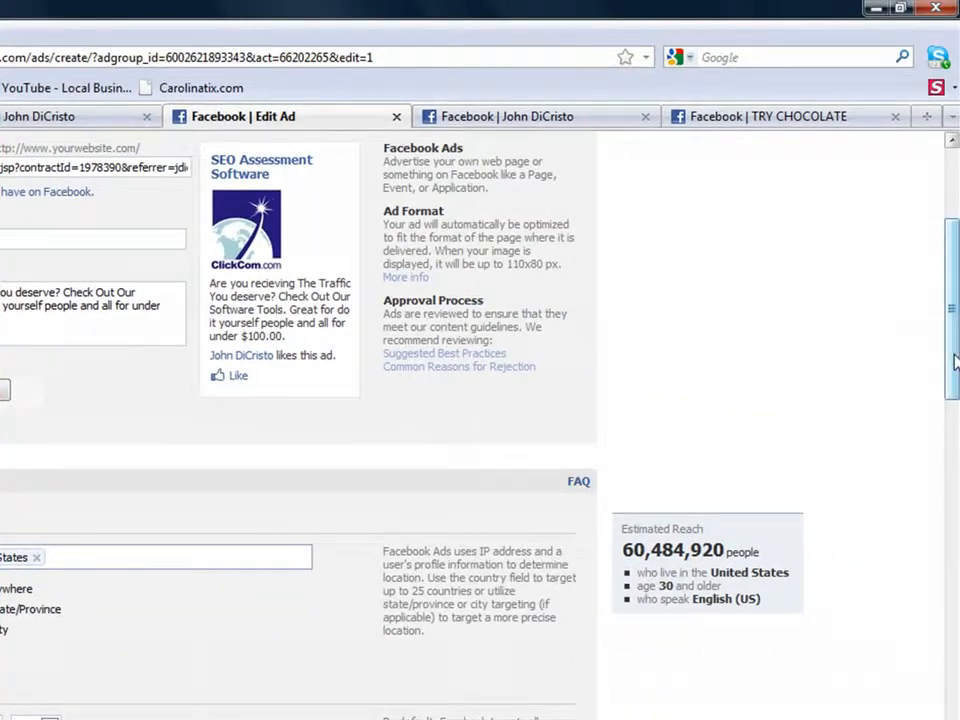
Step: Target the ad's location by city and add Charlotte, NC
drag(950, 363, 949, 454)
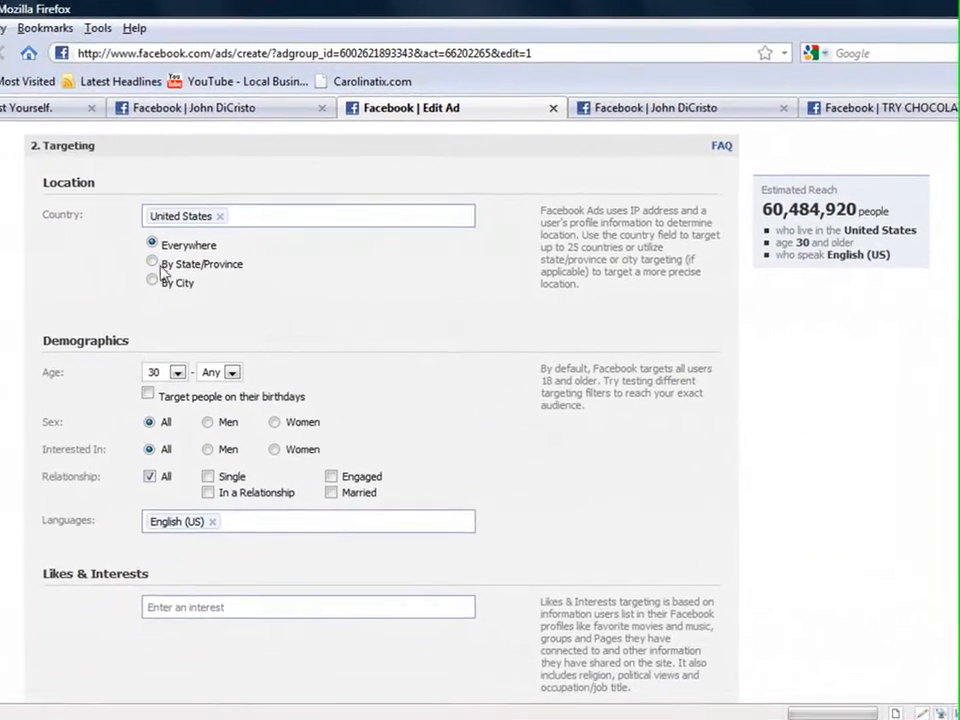
click(160, 263)
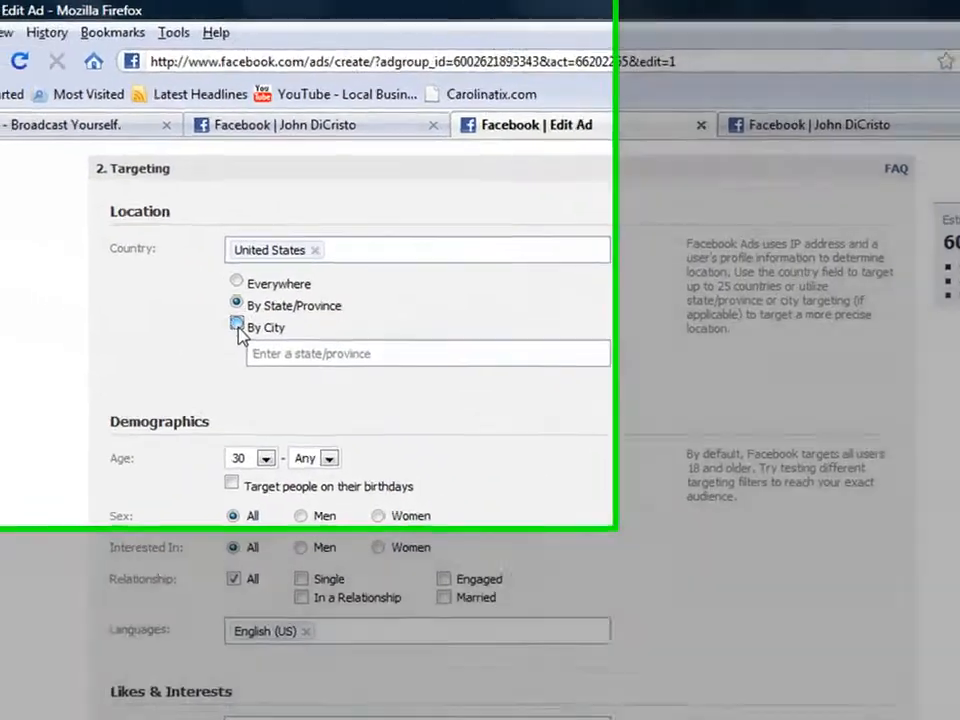
click(237, 324)
click(267, 352)
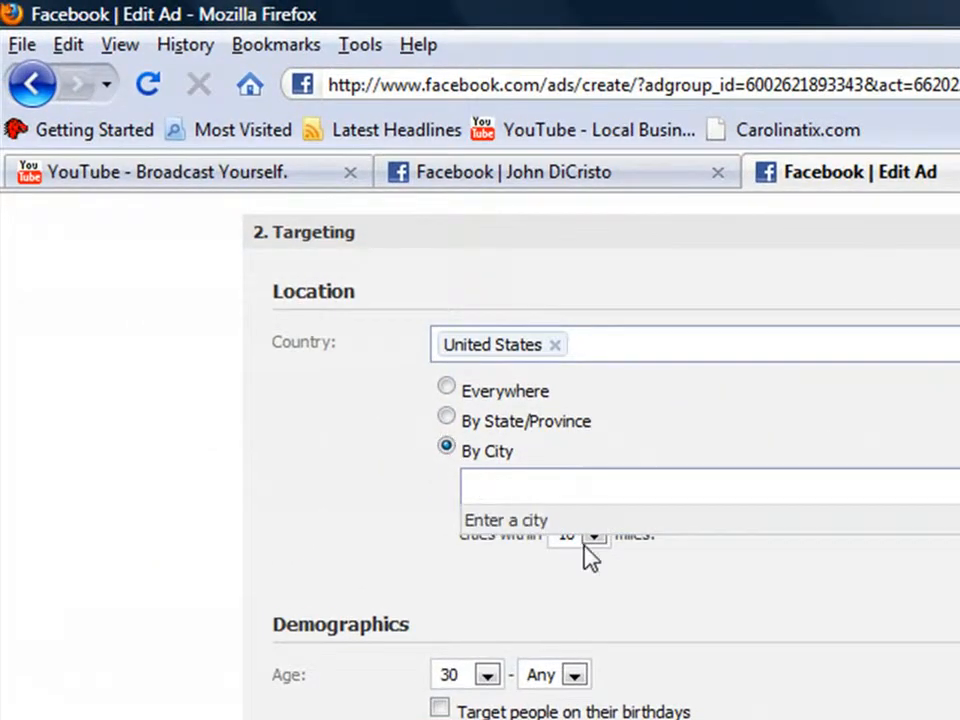
text(Char)
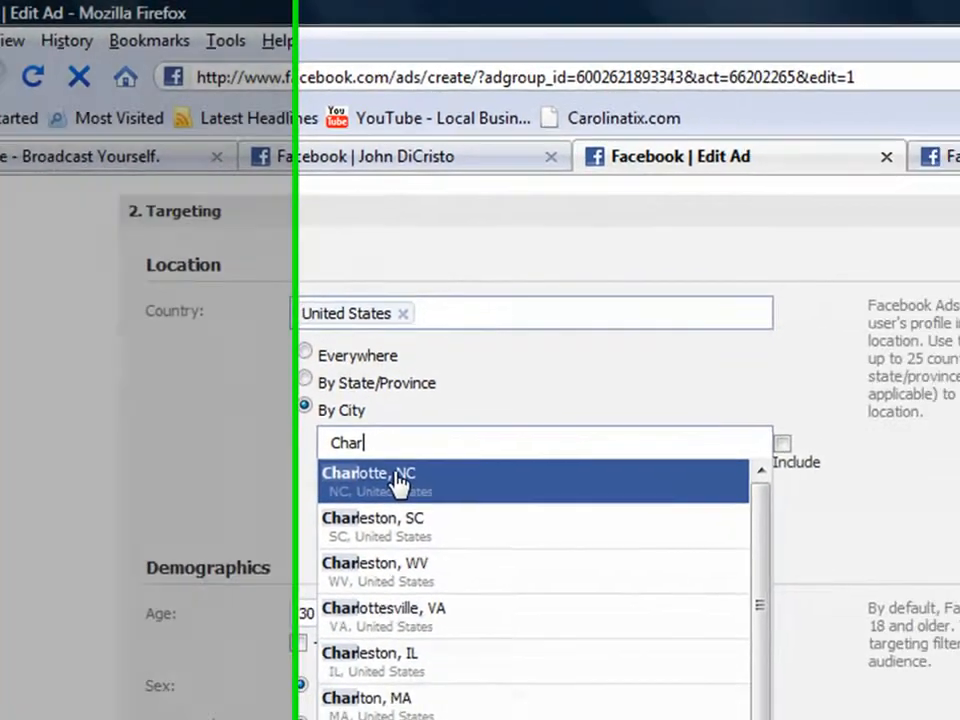
click(560, 525)
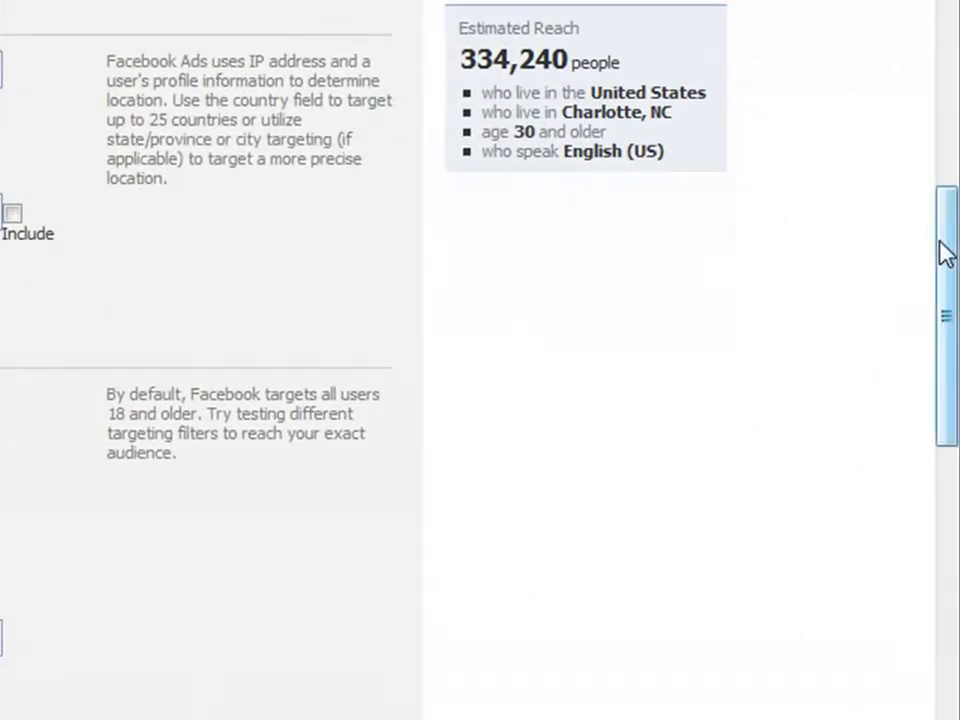
Step: Set the maximum pay-per-click bid to 1.00 USD
drag(941, 249, 949, 574)
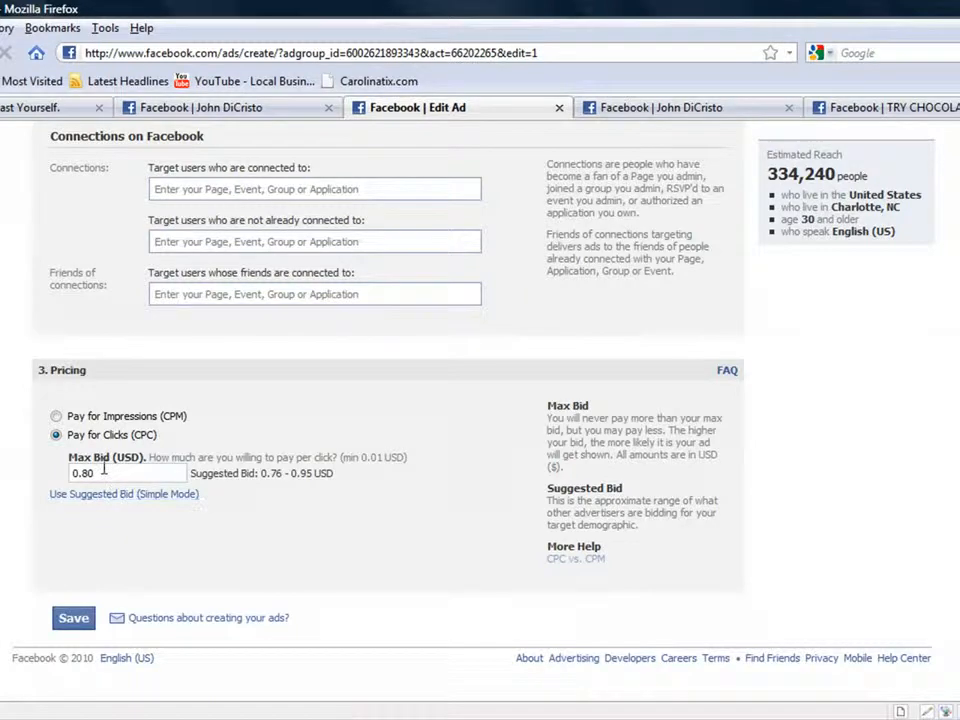
double_click(85, 473)
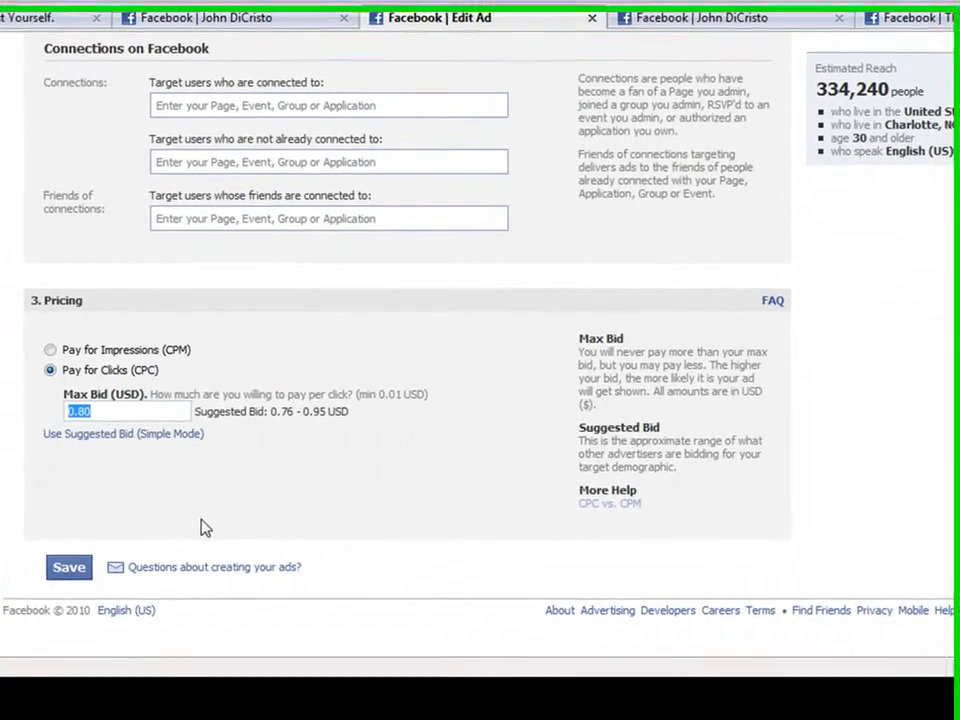
text(.77)
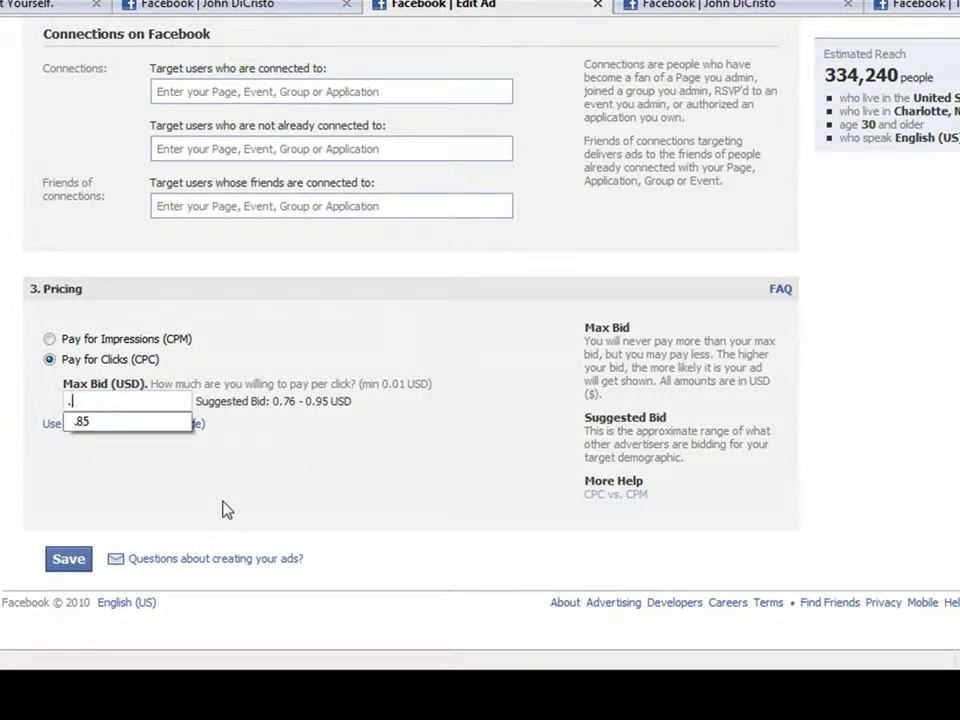
key(BackSpace)
key(BackSpace)
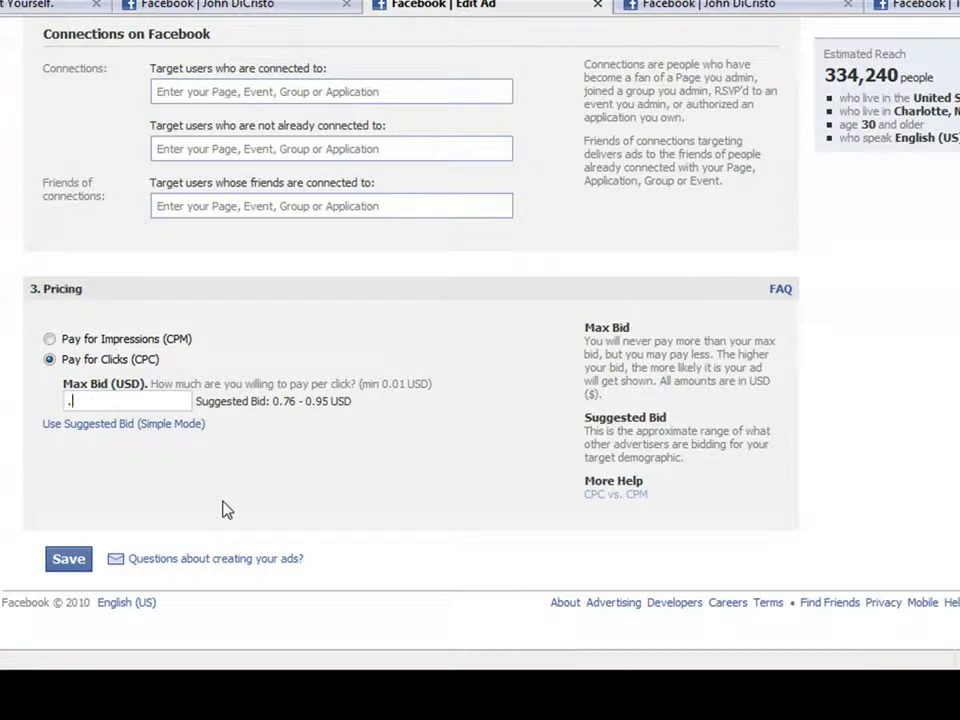
key(BackSpace)
text(1.00)
key(BackSpace)
key(BackSpace)
text(00)
Step: Save the edited ad and accept the paused-ad notice about it becoming active after review
click(68, 559)
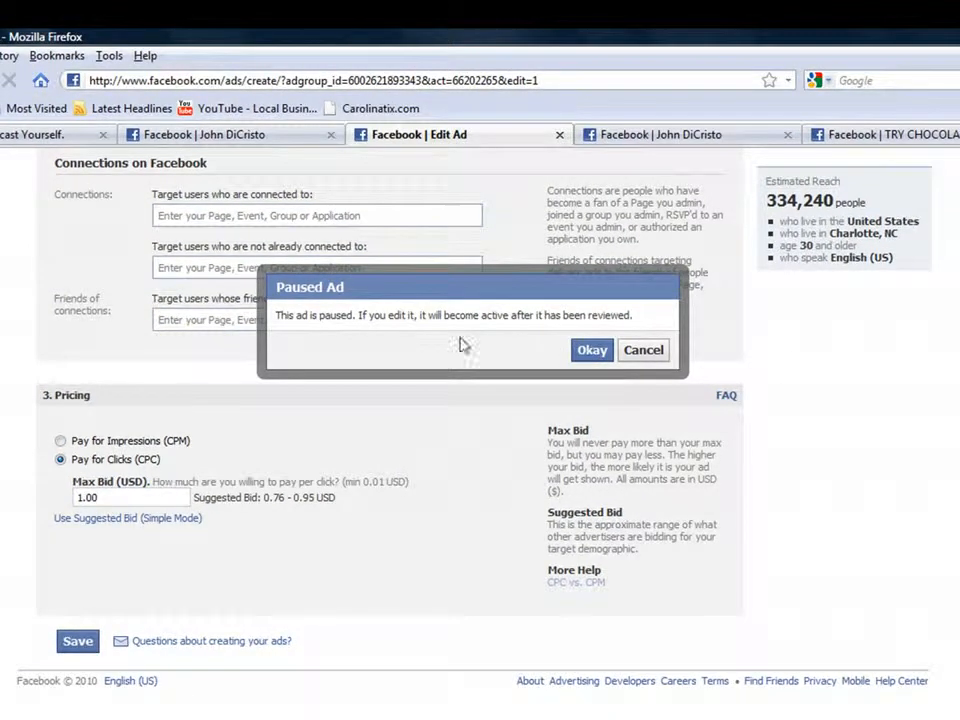
drag(281, 315, 630, 317)
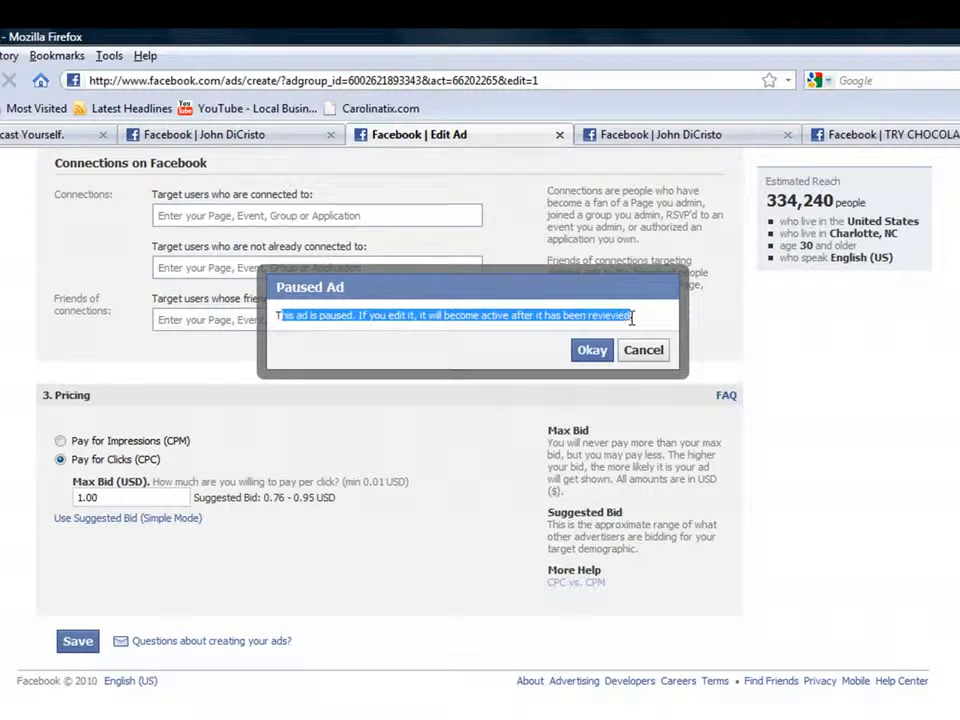
click(592, 352)
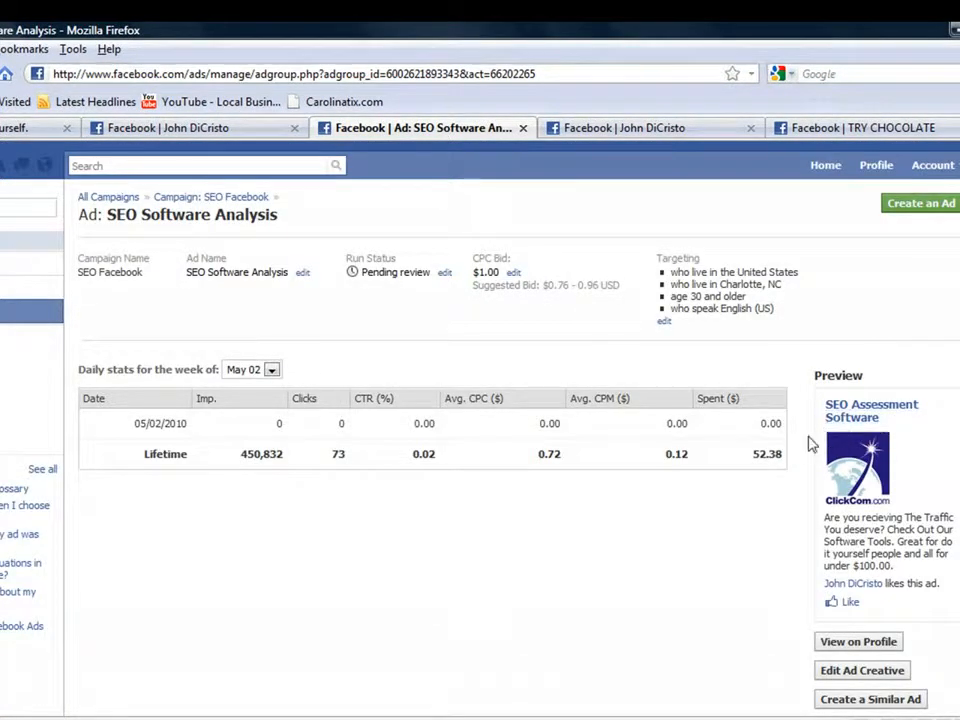
Step: View the ad on the profile page and like it there
scroll(880, 495, down, 3)
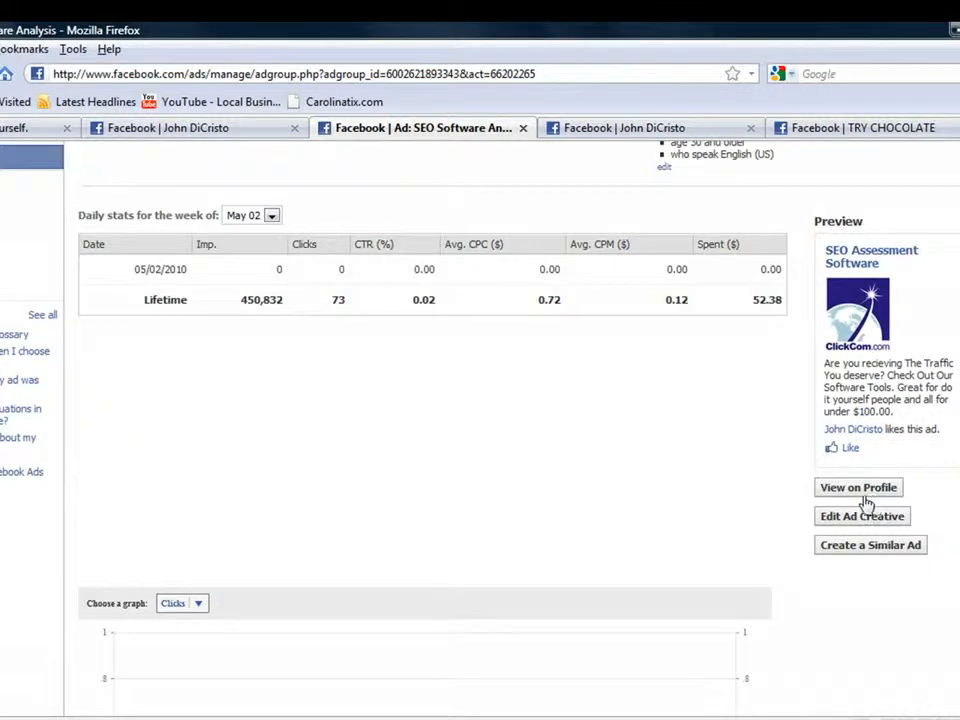
click(855, 487)
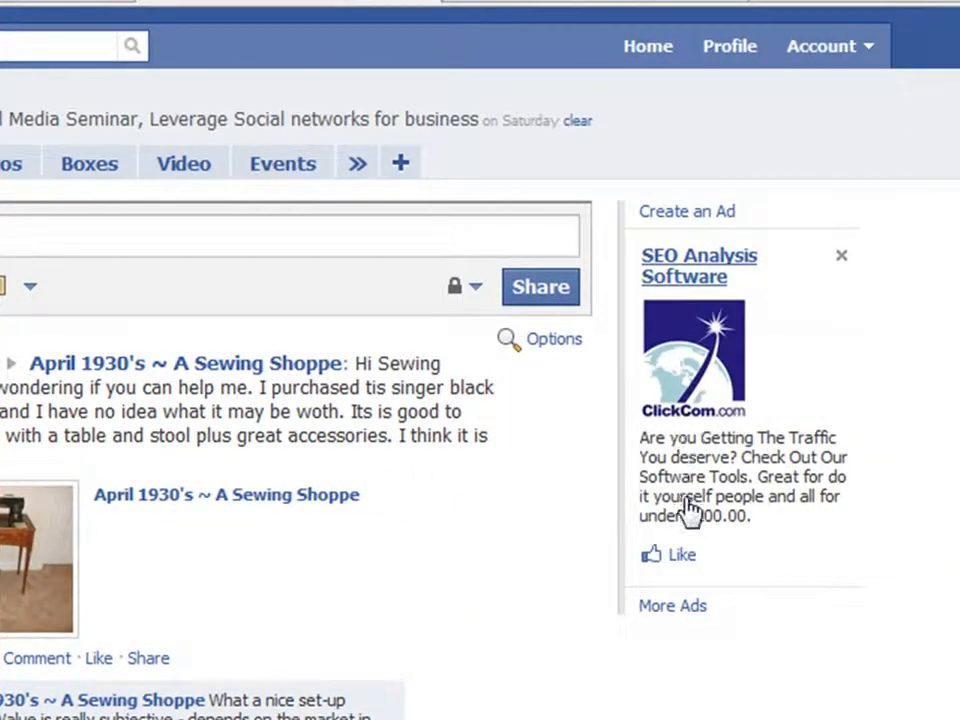
click(681, 560)
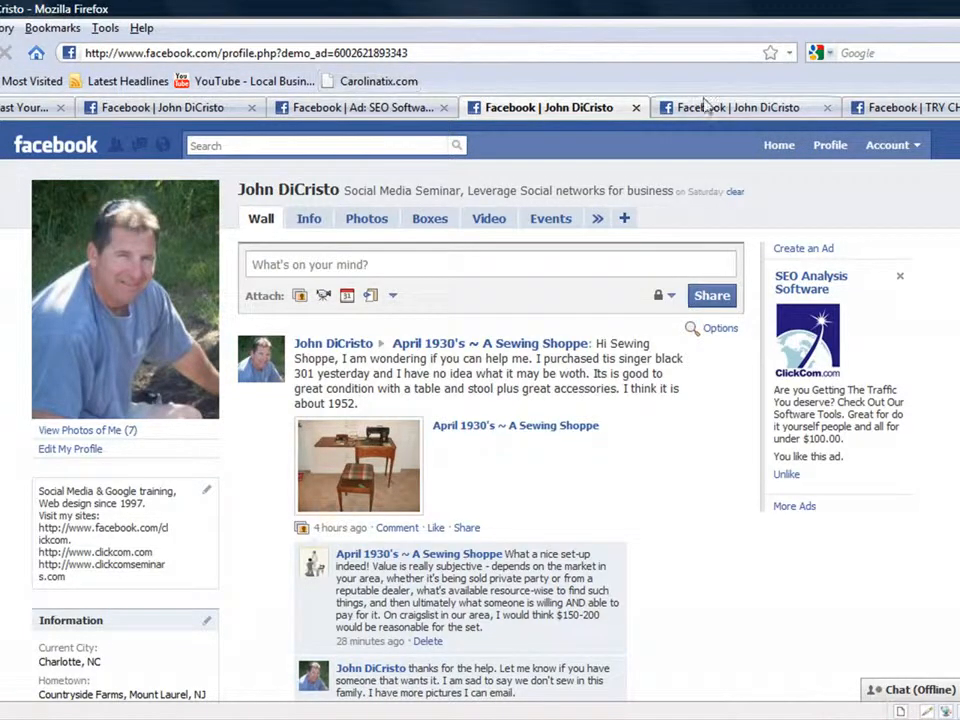
Step: Return to the ad management page and view the conversion tracking section
click(395, 108)
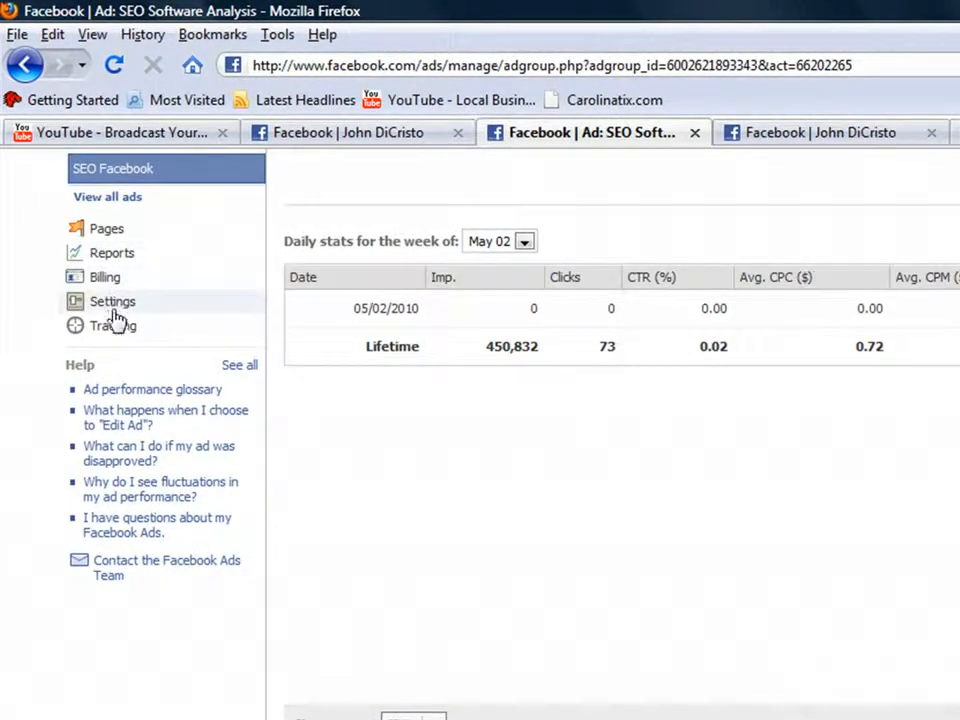
click(116, 328)
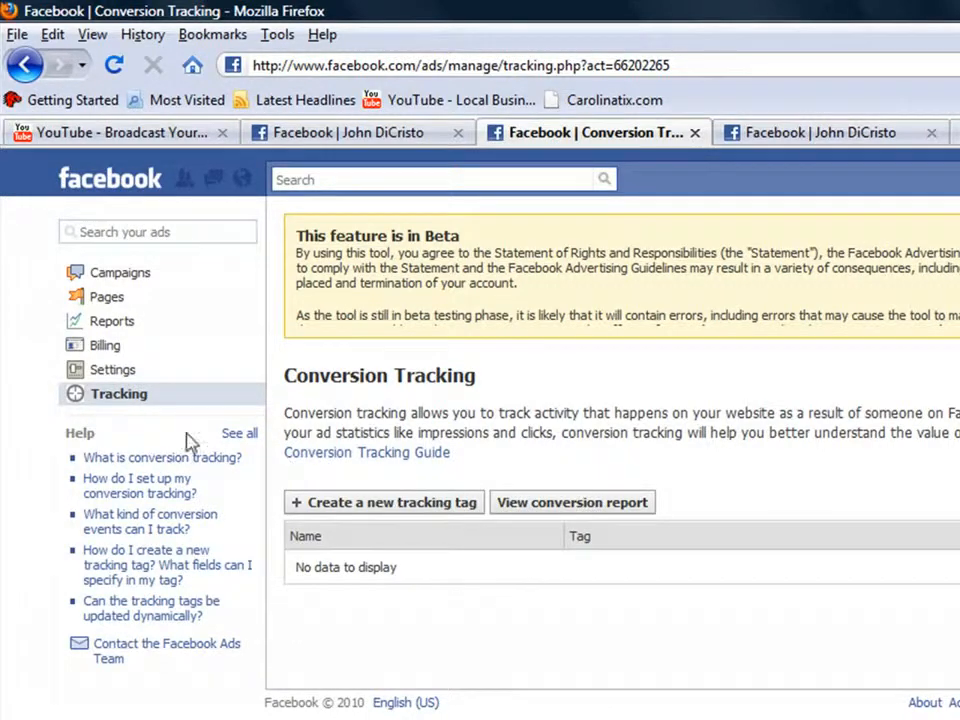
Step: Open the ad account settings, passing the login prompt, and review the email notification options
click(115, 372)
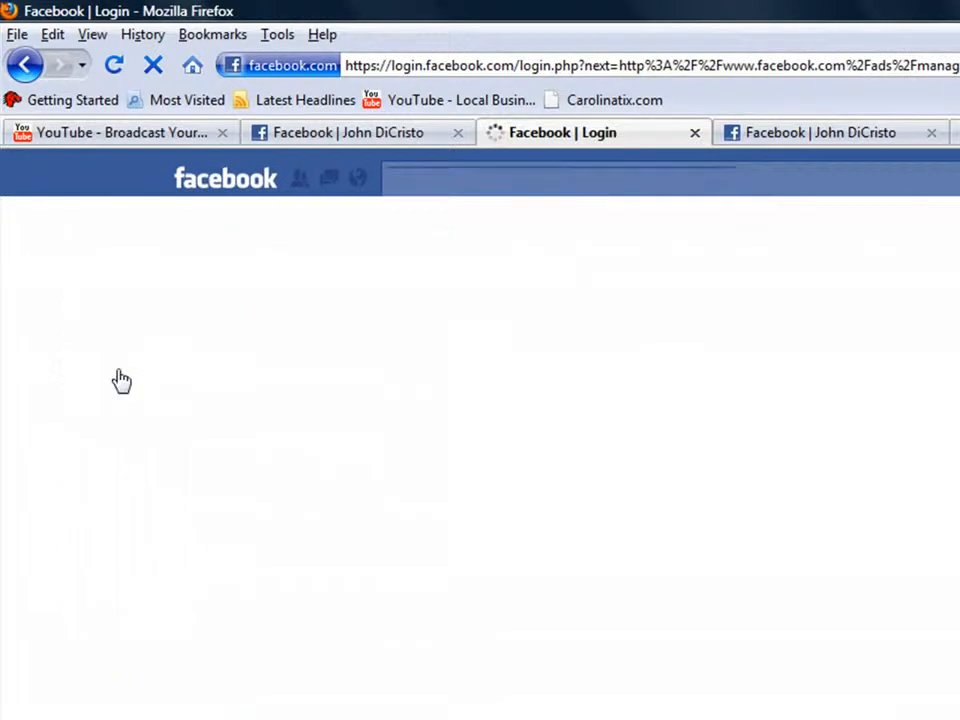
click(657, 450)
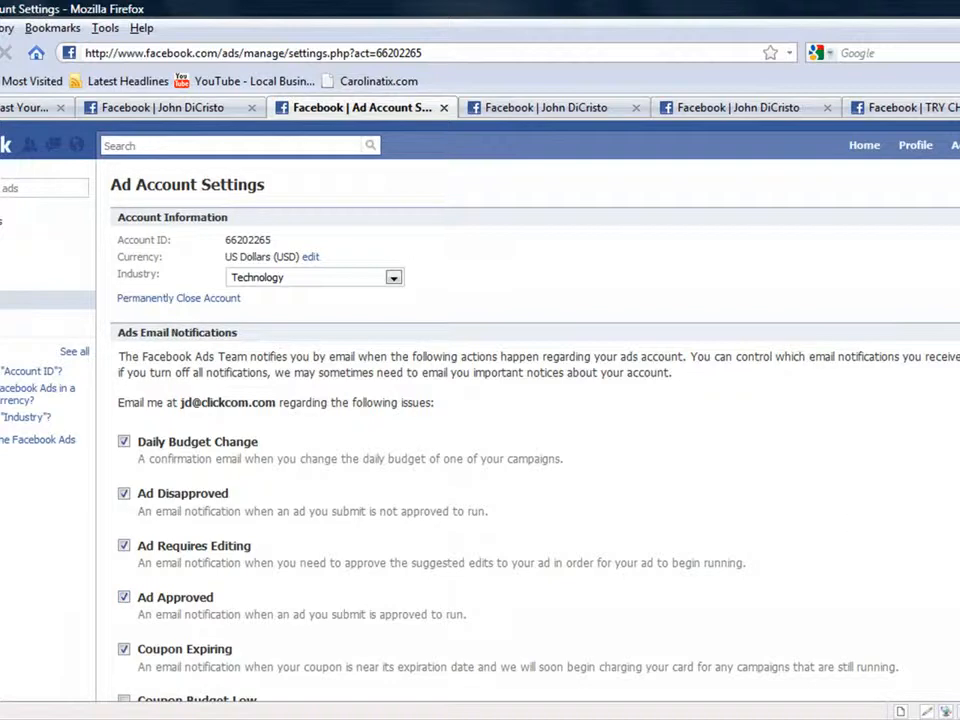
scroll(480, 400, down, 5)
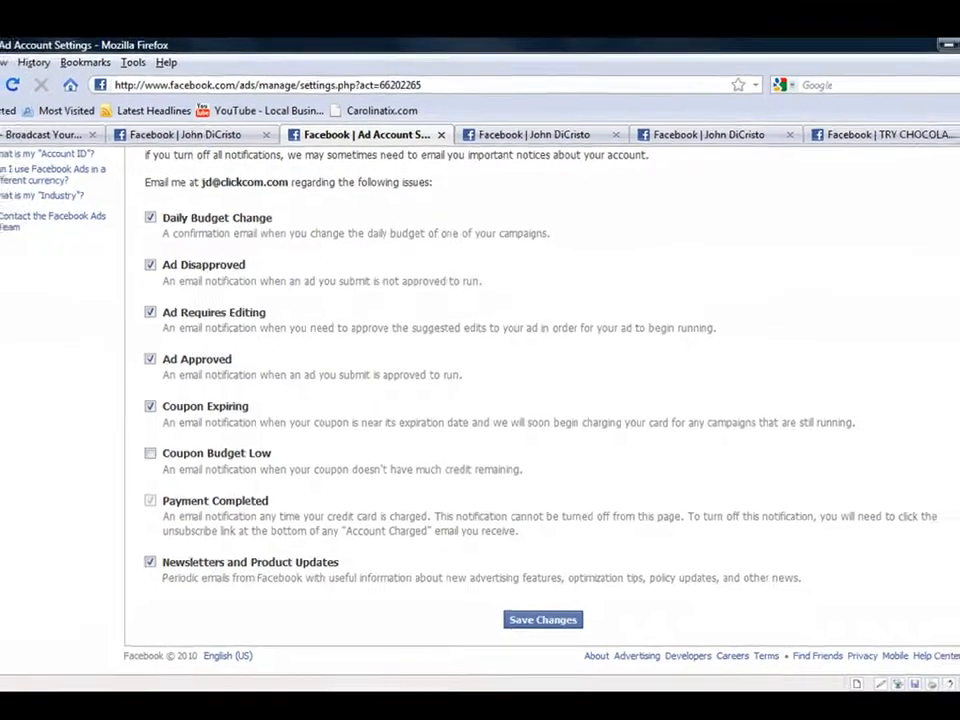
Step: Review the ad account's industry choices and currency-change information, then cancel without creating a new account
drag(953, 495, 953, 348)
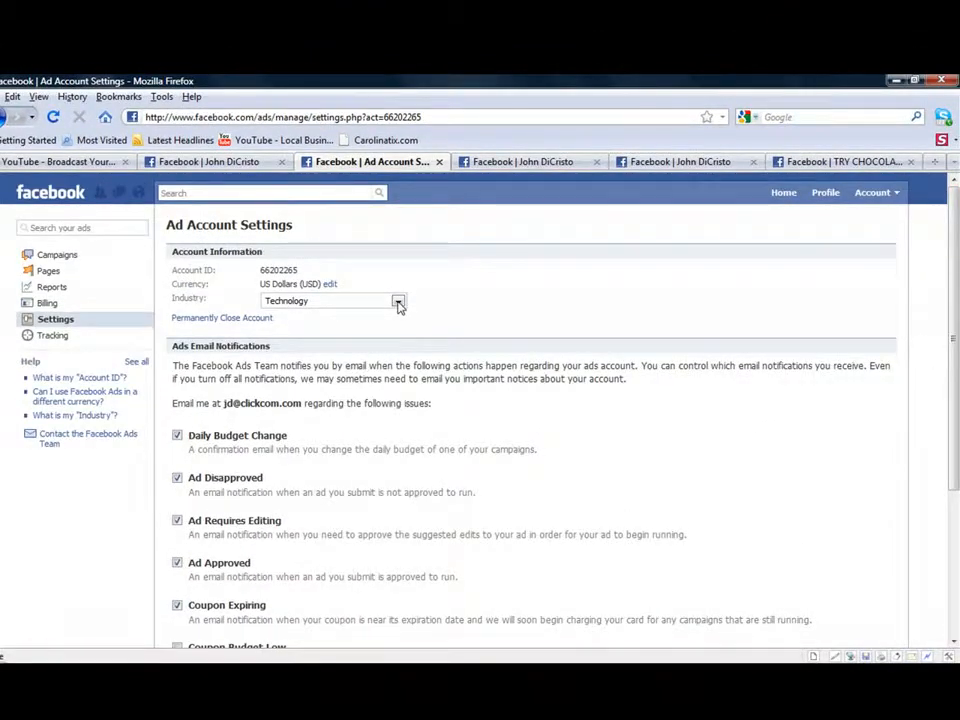
click(398, 304)
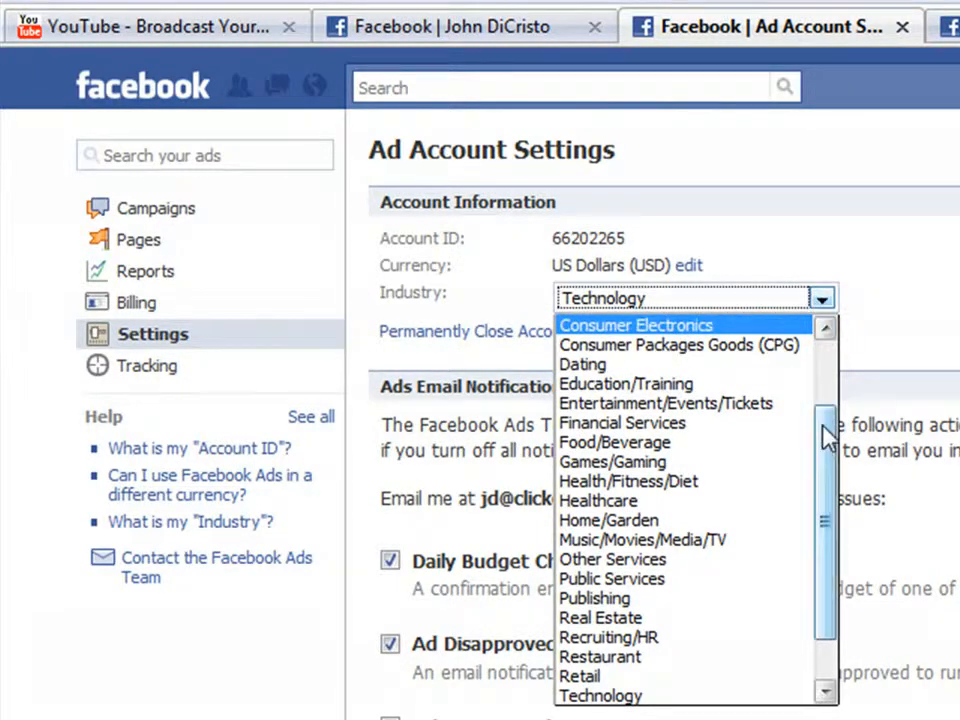
scroll(829, 435, up, 2)
click(700, 268)
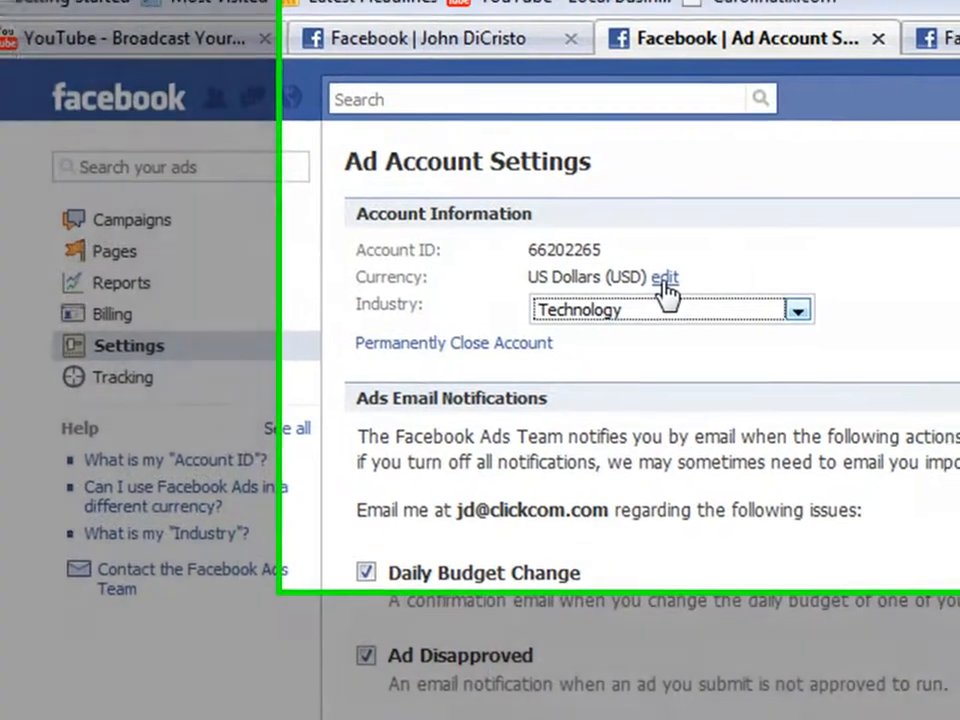
click(690, 267)
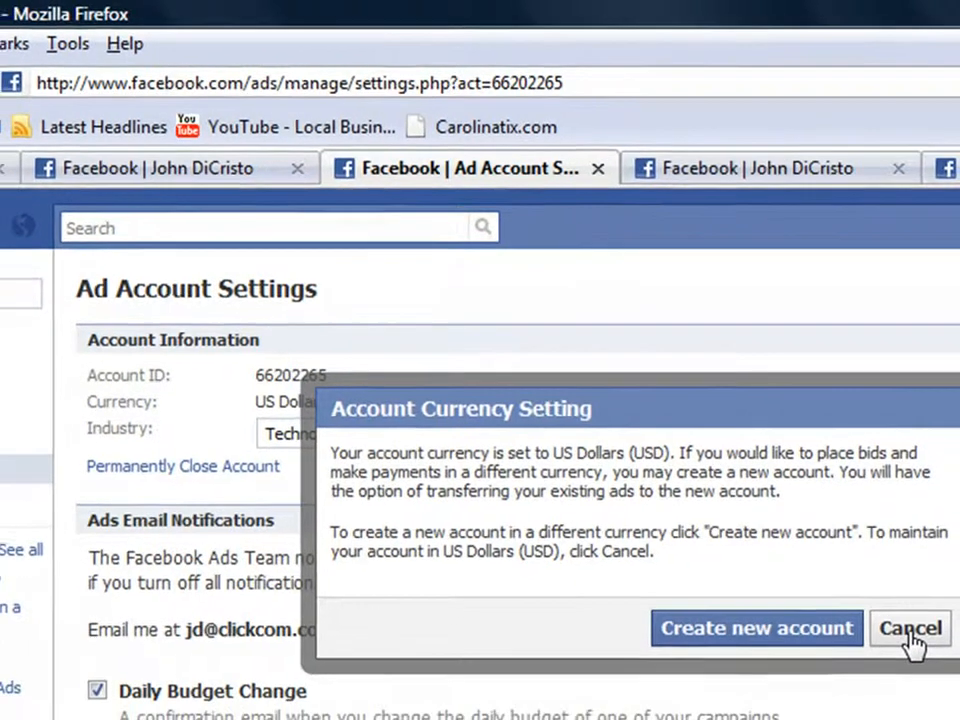
click(912, 642)
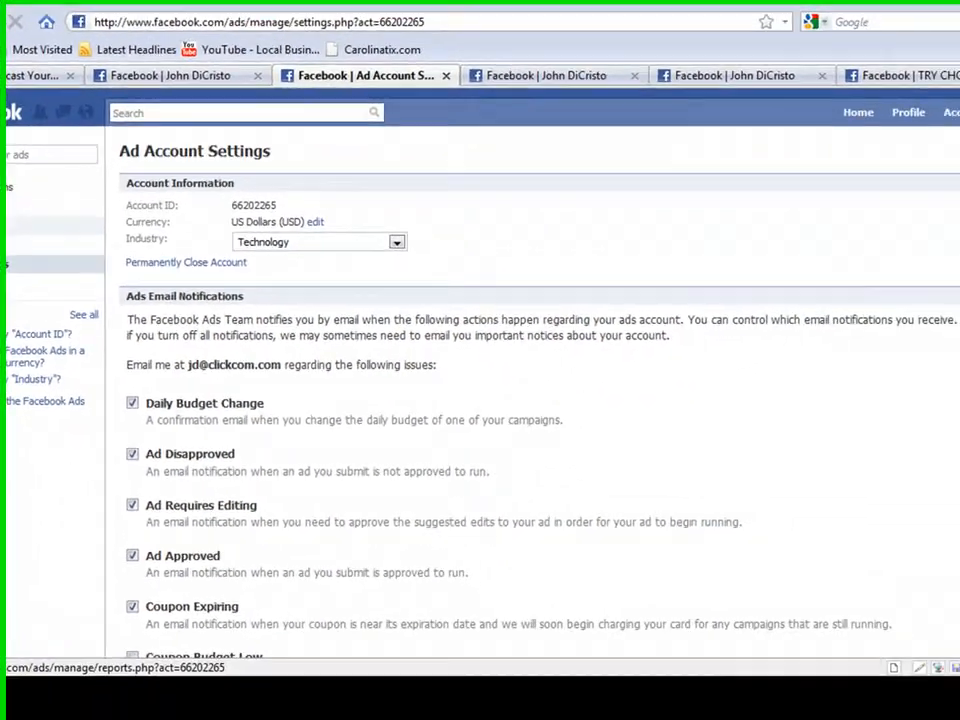
Step: Open the ad reports section and set up an Advertising Performance report summarized by Ad
click(32, 322)
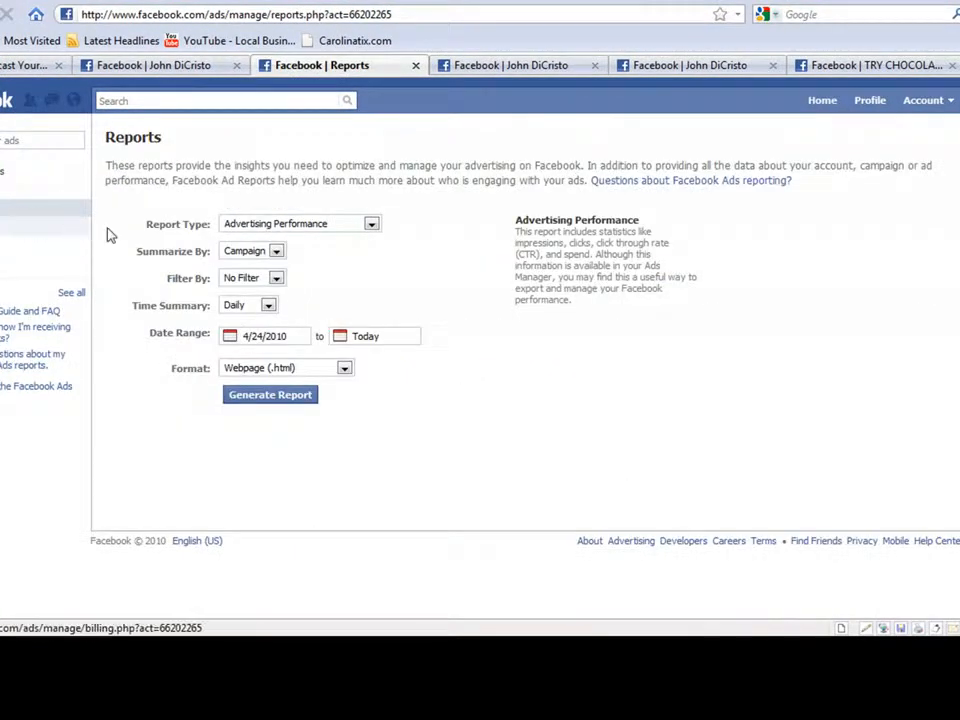
click(371, 224)
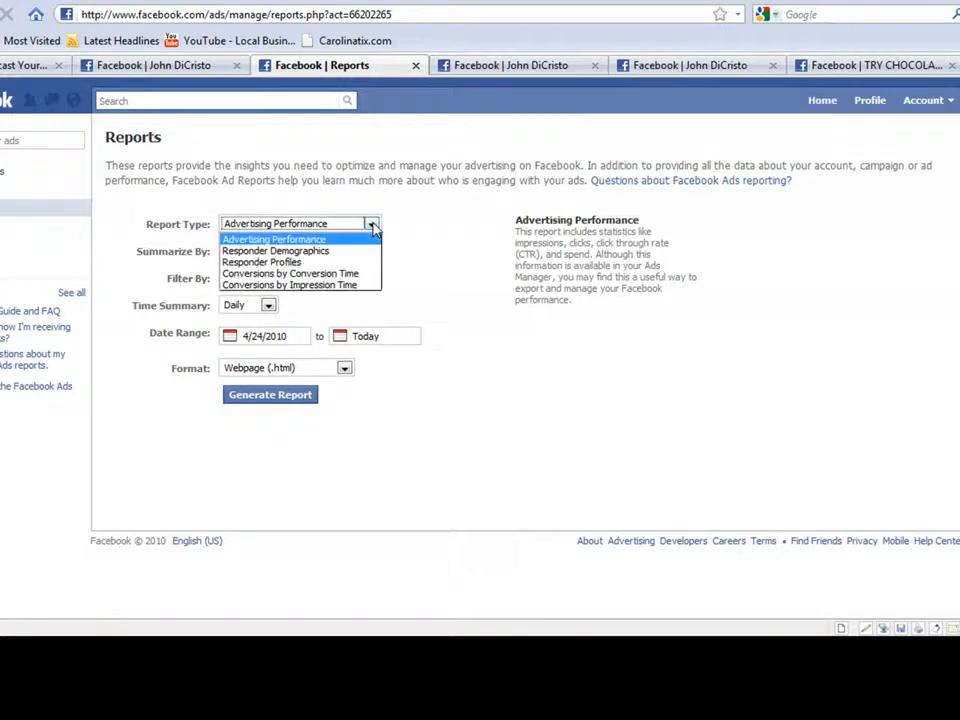
click(280, 240)
click(278, 253)
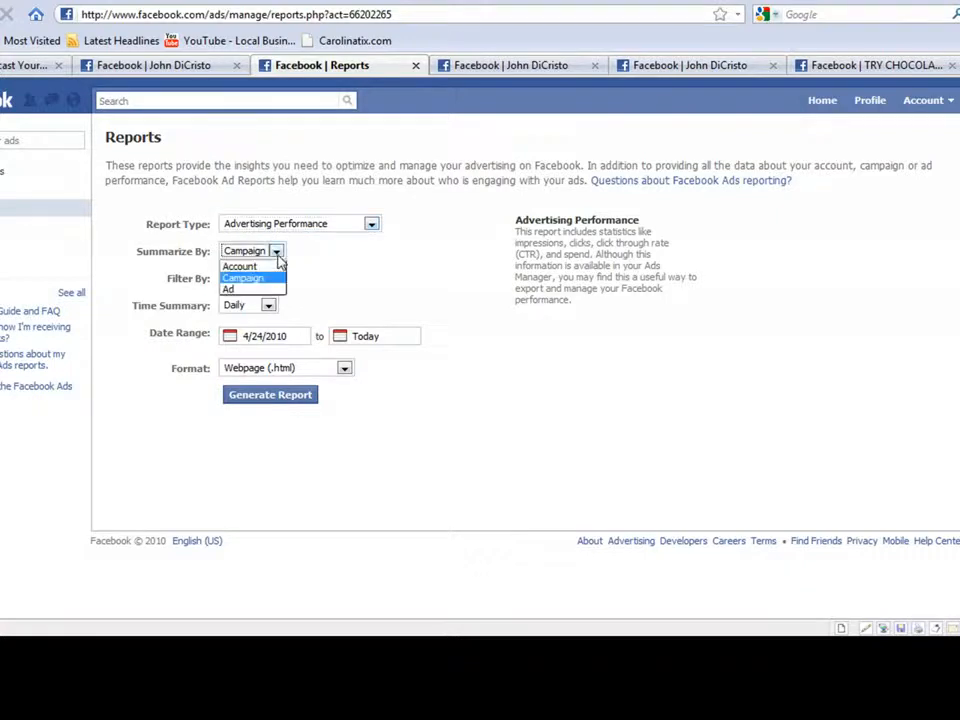
click(260, 279)
click(275, 253)
click(252, 290)
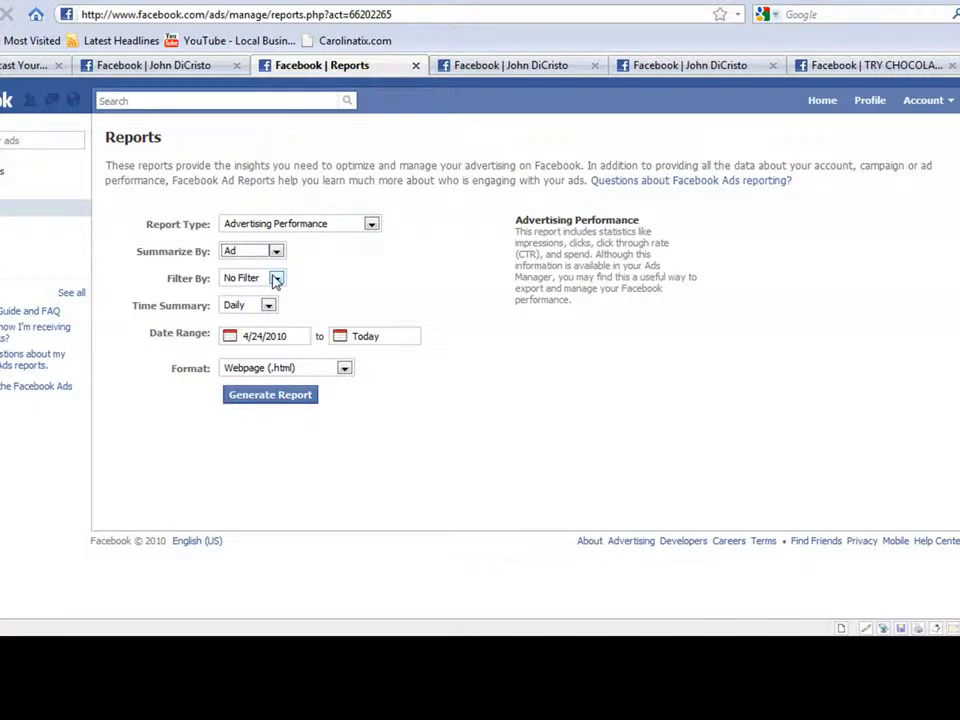
Step: Filter the report by Ad, selecting only SEO Software Analysis (SEO Facebook)
click(277, 279)
click(250, 304)
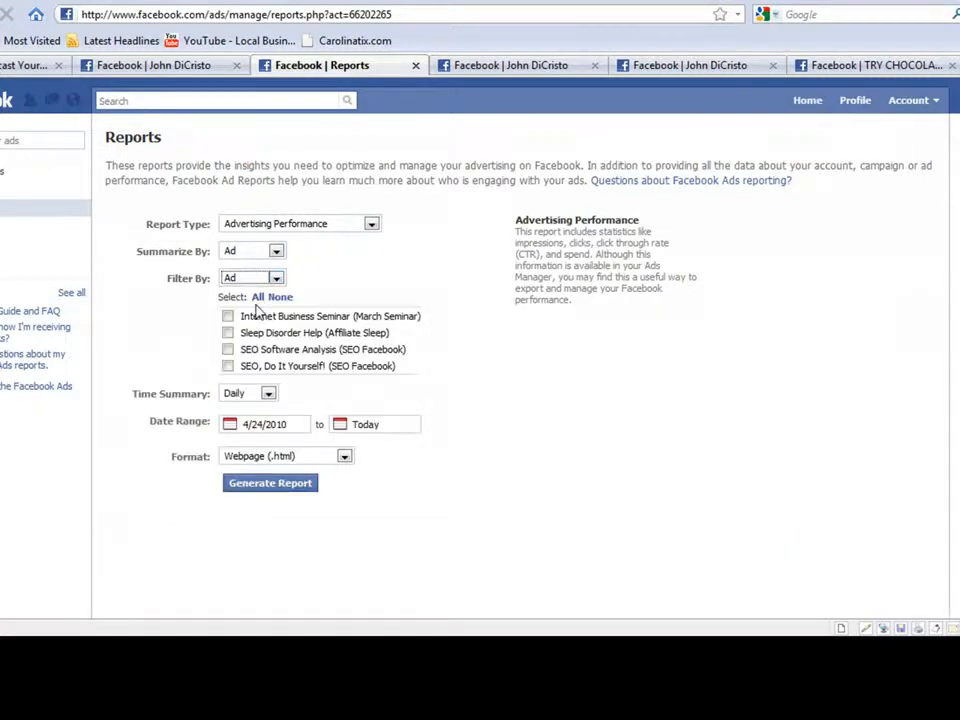
click(228, 350)
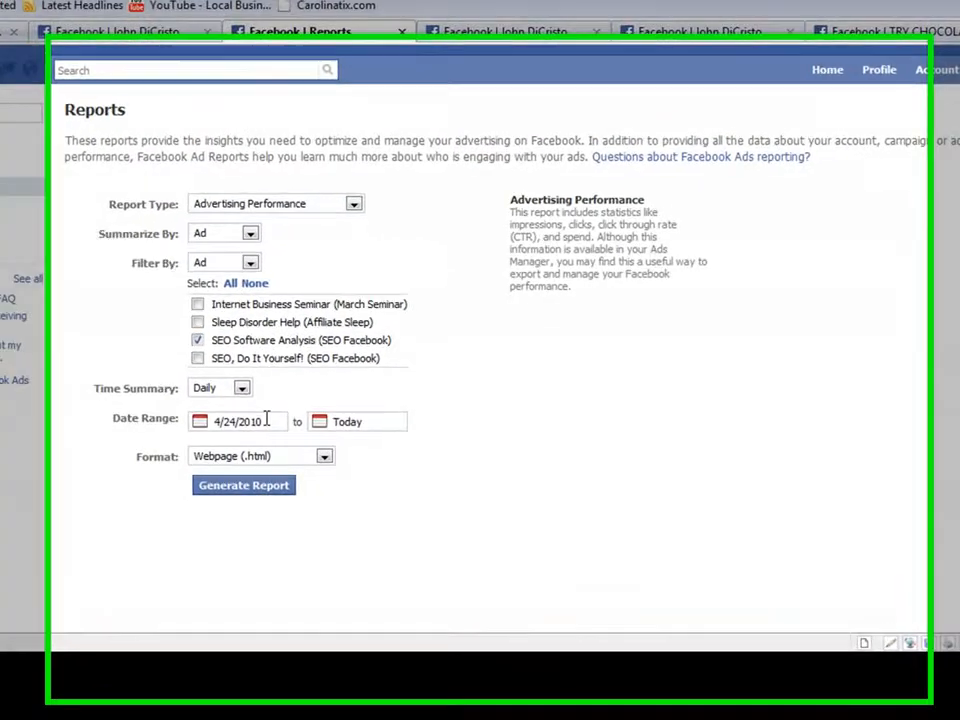
Step: Set the report's date range from 4/1/2010 to 4/30/2010
click(291, 424)
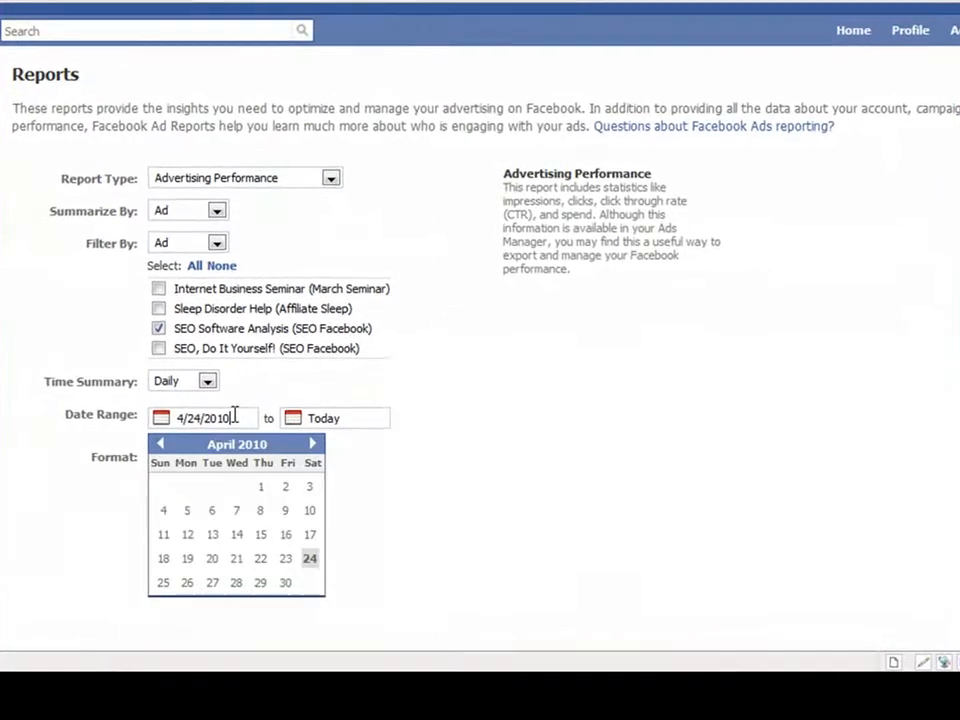
click(262, 514)
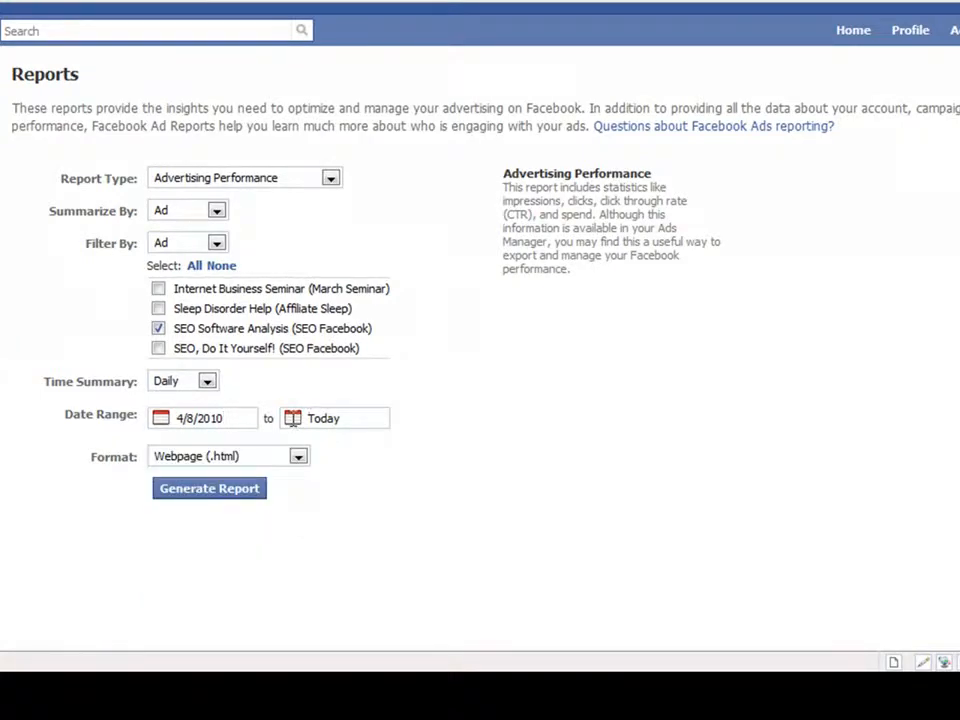
click(292, 418)
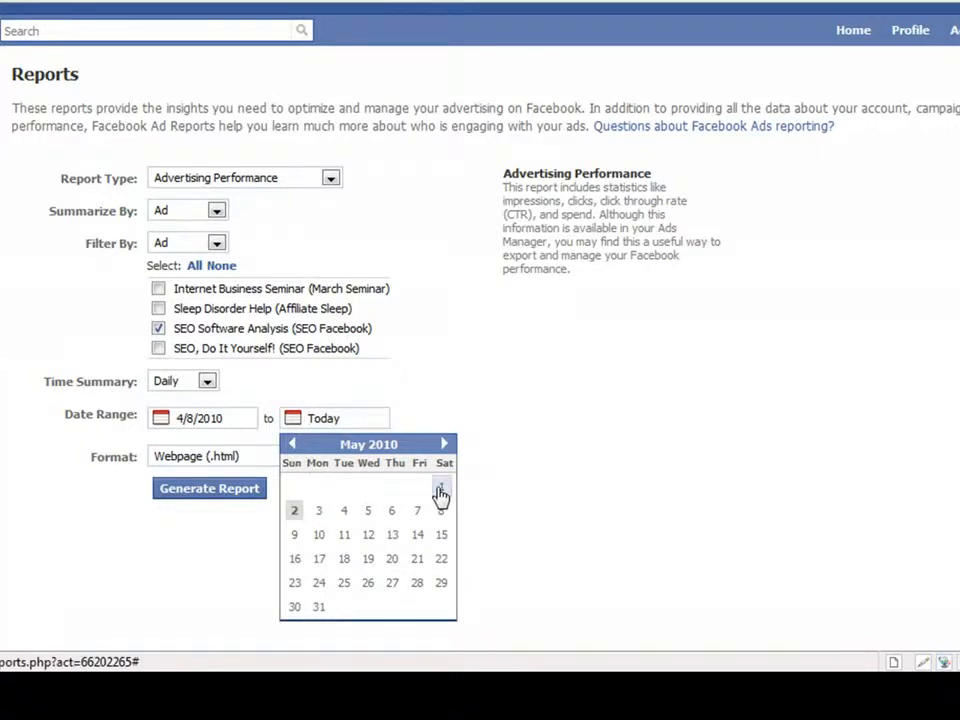
click(292, 444)
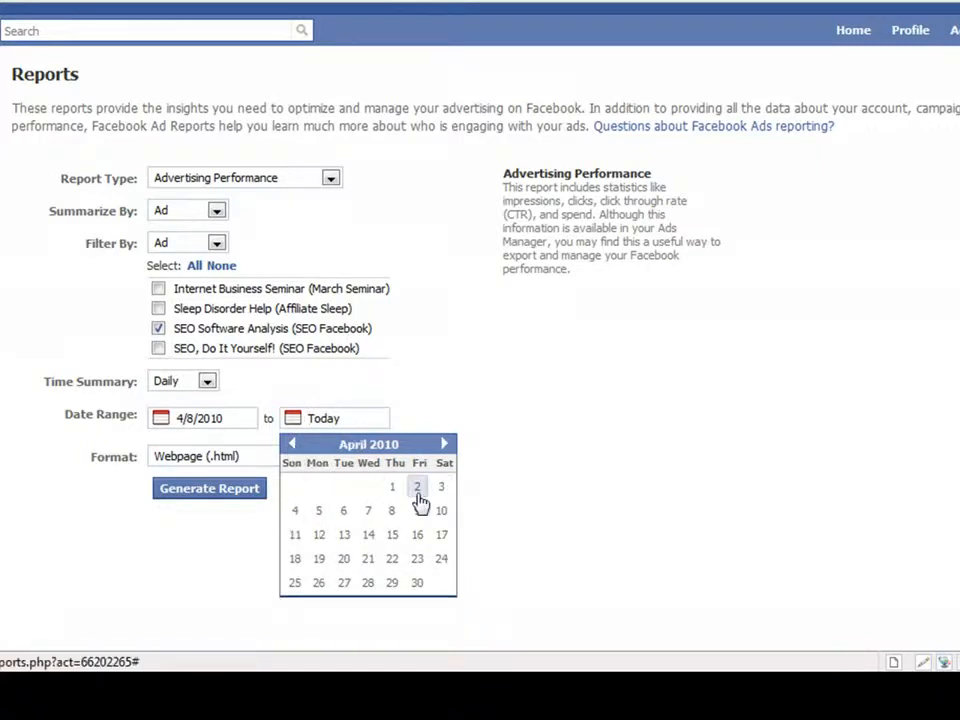
click(418, 584)
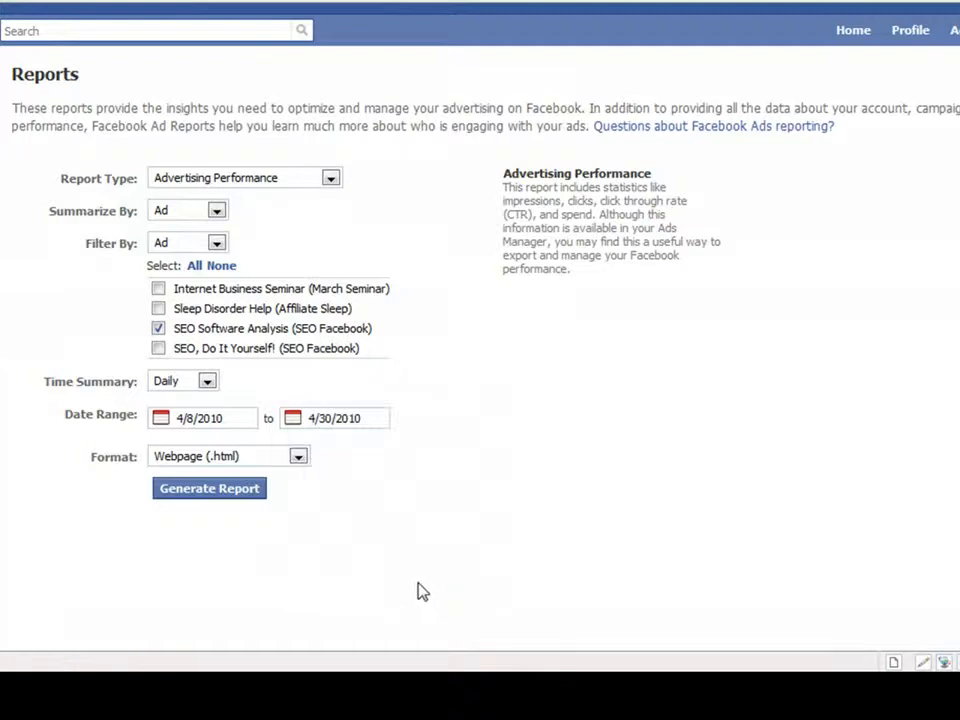
click(250, 420)
click(261, 487)
Step: Check the available report formats, keep Webpage (.html), and generate the report
click(299, 459)
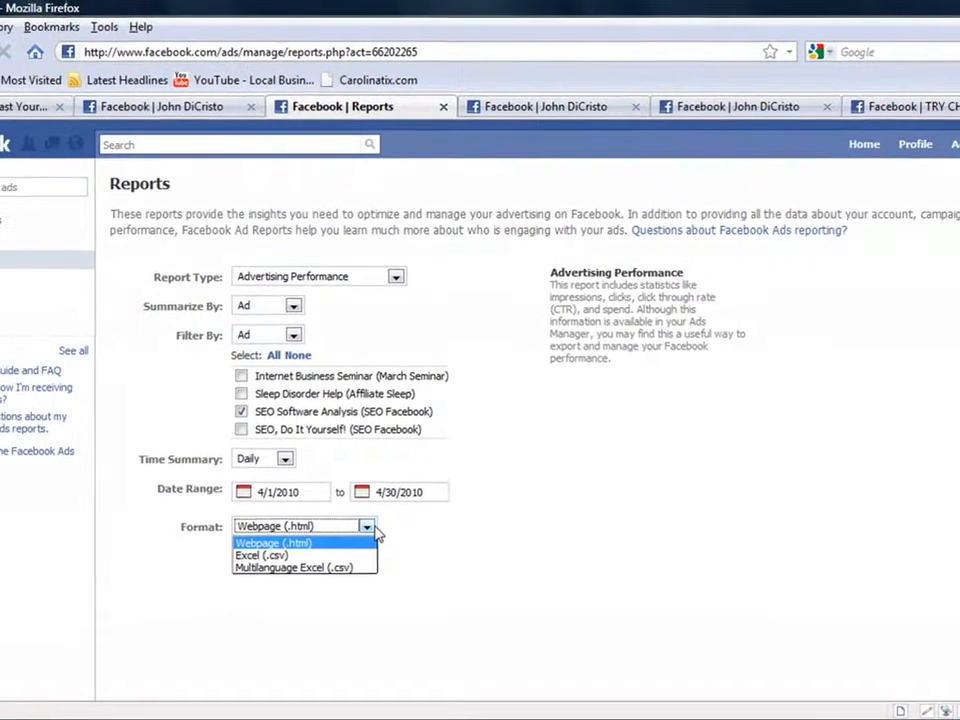
click(309, 458)
click(314, 559)
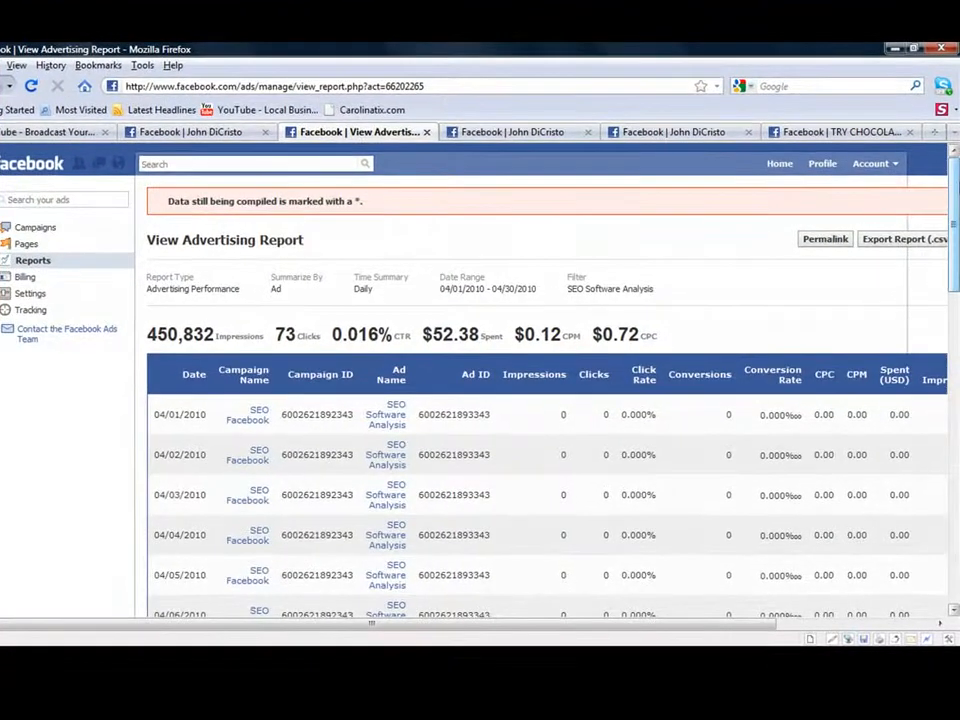
Step: Examine the report's daily impressions, clicks and spend rows, as well as the summary totals above the table
drag(957, 217, 940, 249)
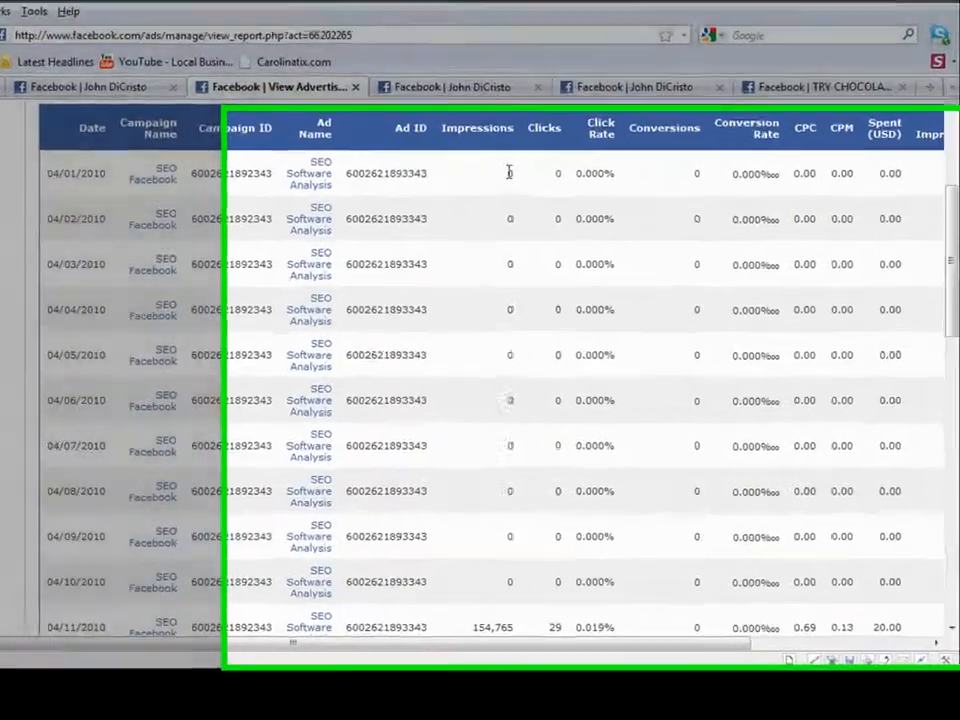
drag(556, 215, 566, 480)
drag(373, 485, 364, 690)
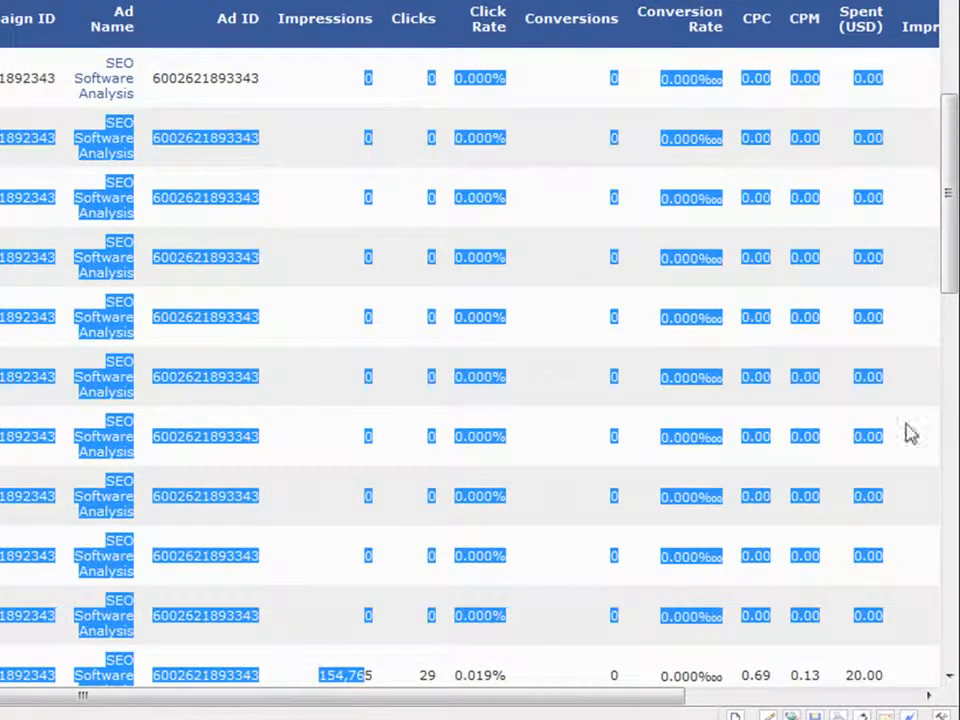
drag(940, 258, 943, 362)
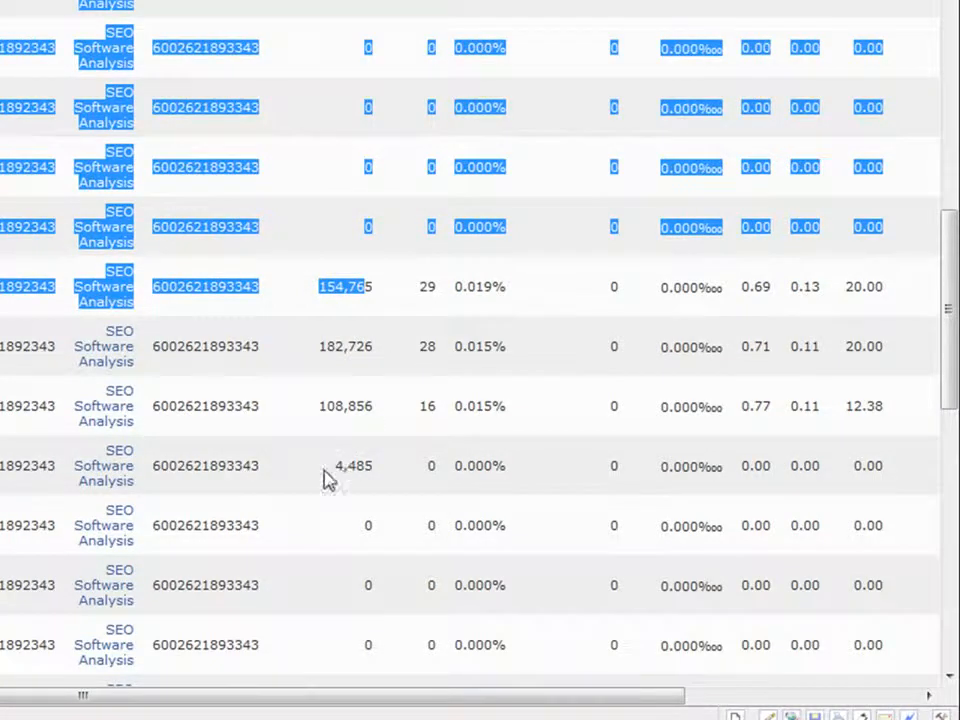
drag(323, 478, 393, 483)
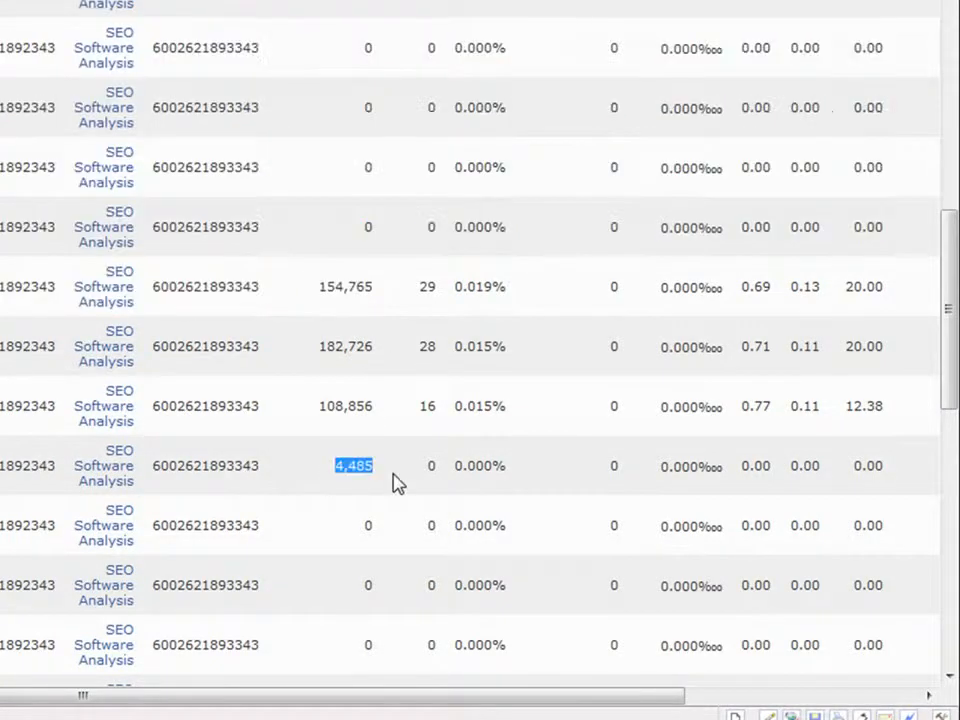
click(388, 536)
drag(949, 315, 948, 92)
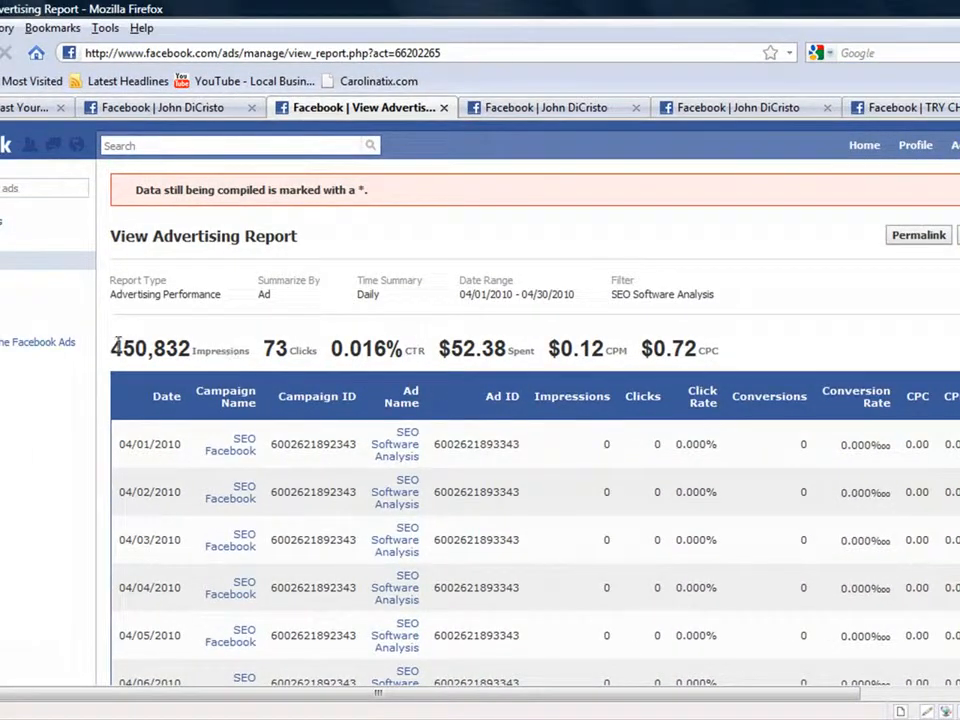
drag(111, 348, 738, 357)
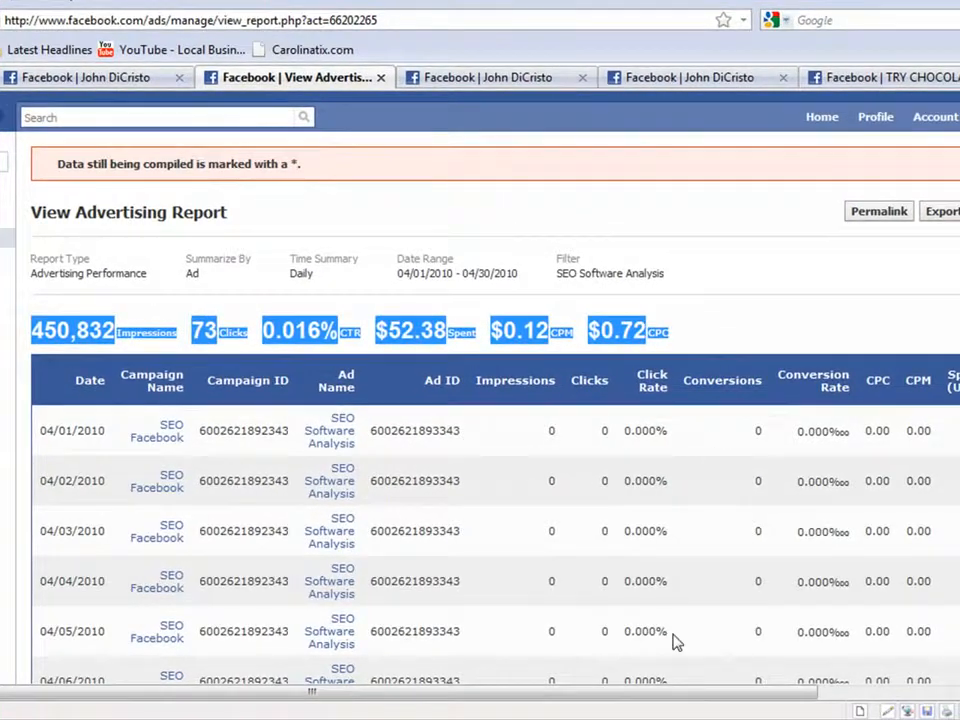
Step: Export the advertising report as a .csv file and open it with Microsoft Office Excel
drag(675, 689, 866, 678)
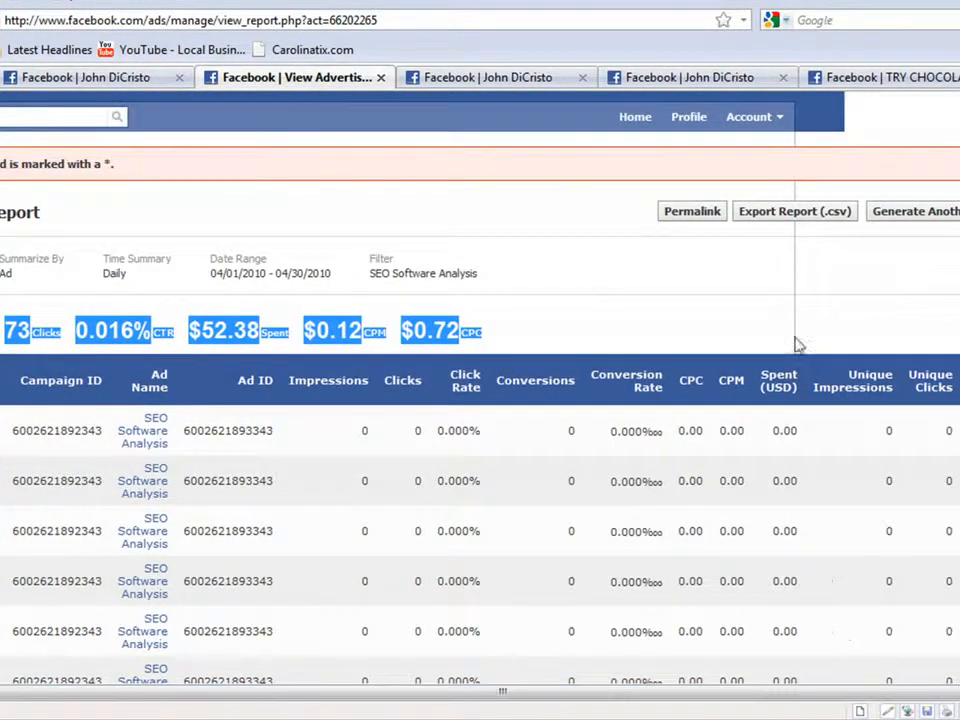
click(782, 214)
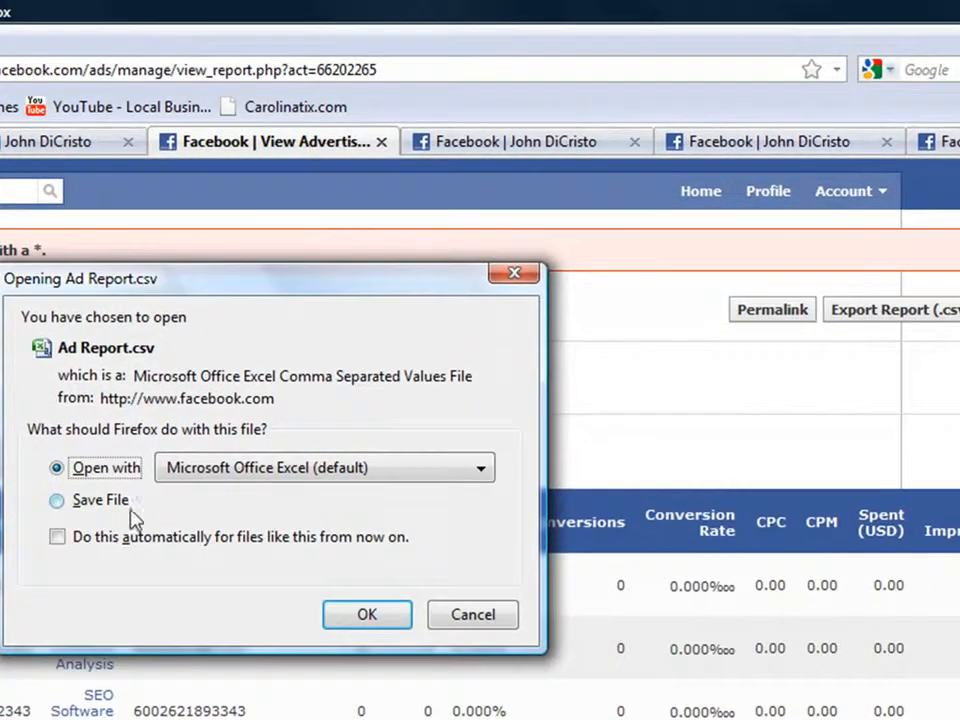
click(369, 624)
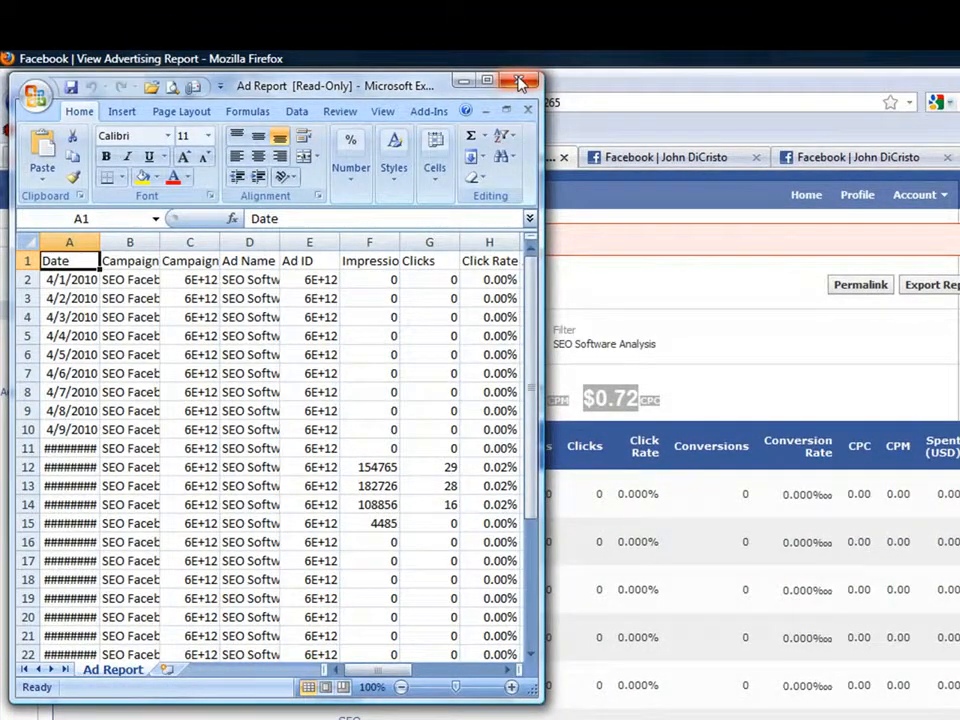
Step: Maximize the exported Ad Report spreadsheet and look at its file-saving options
click(487, 80)
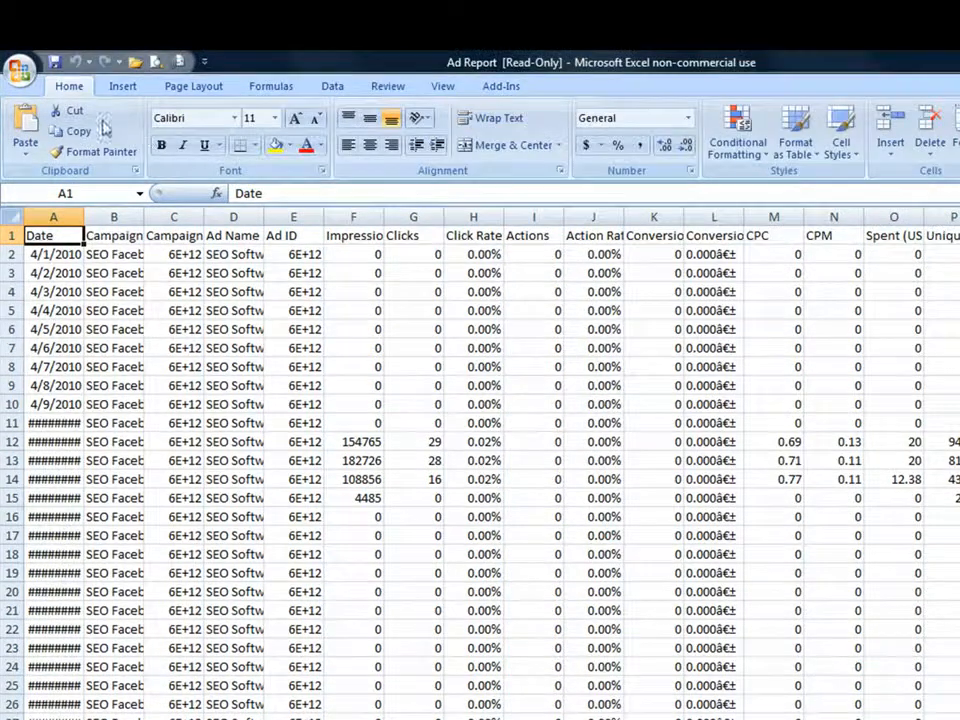
click(18, 70)
mouse_move(70, 236)
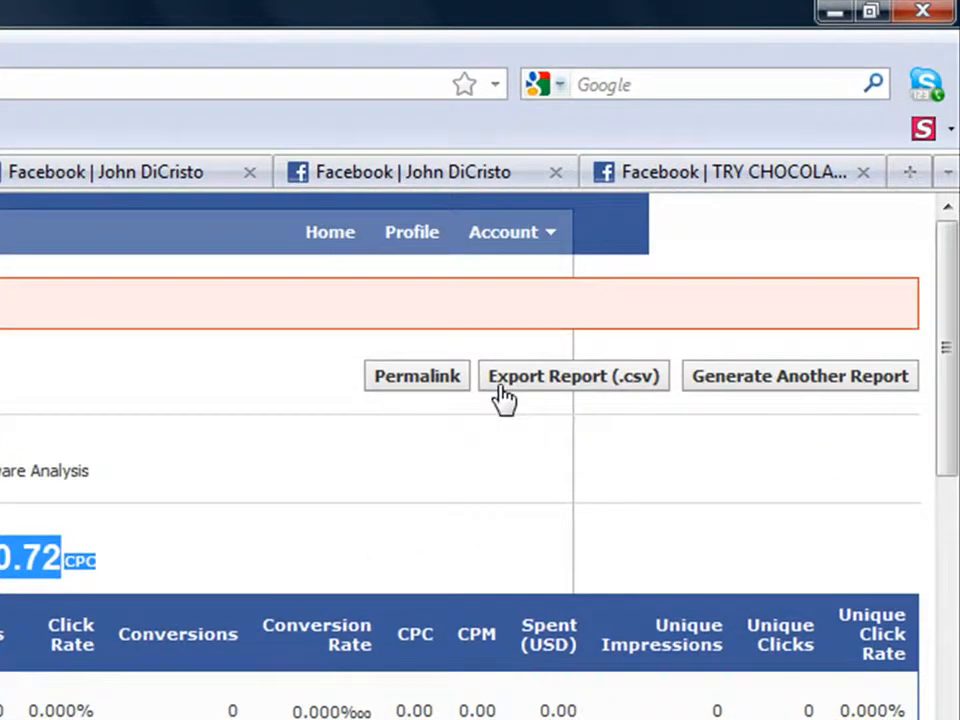
Step: Generate another report in the browser for the same ad, covering 4/12/2010 to 4/21/2010
click(790, 394)
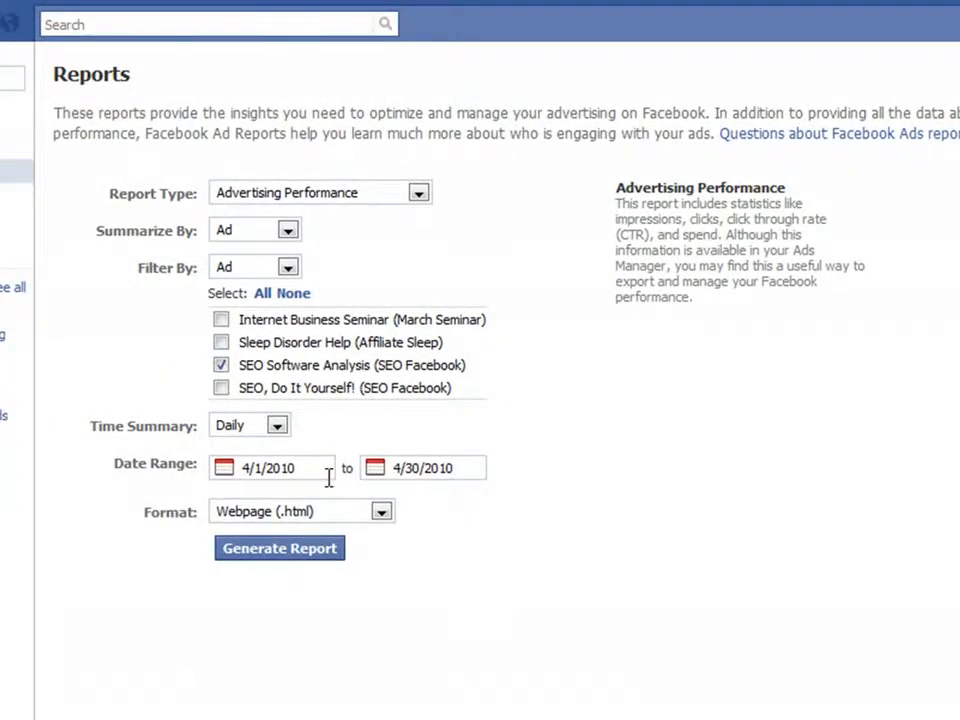
click(312, 470)
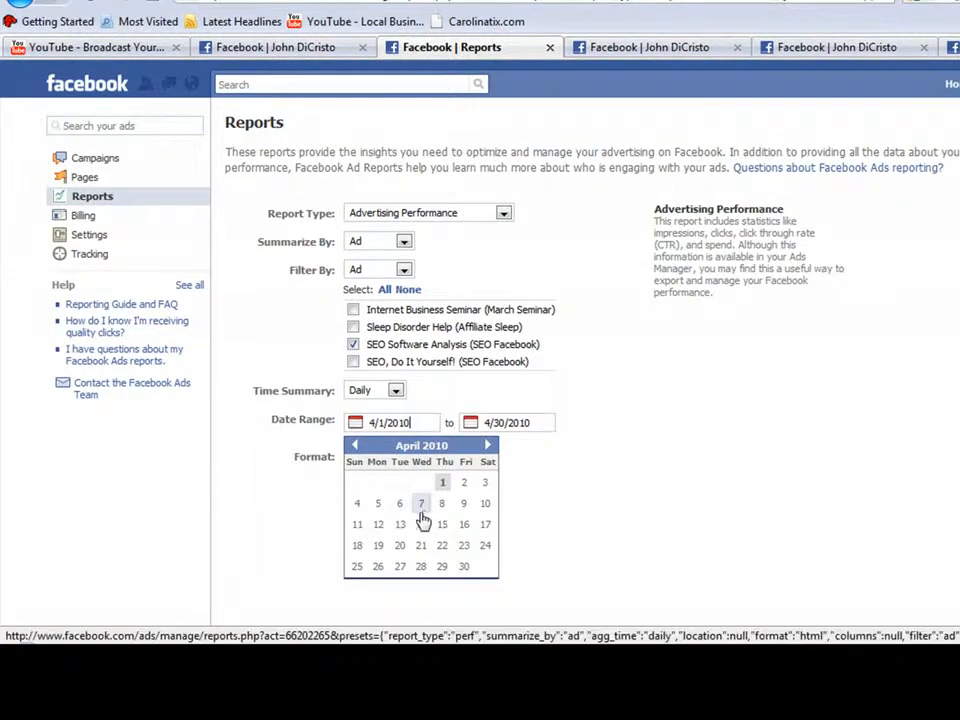
click(379, 525)
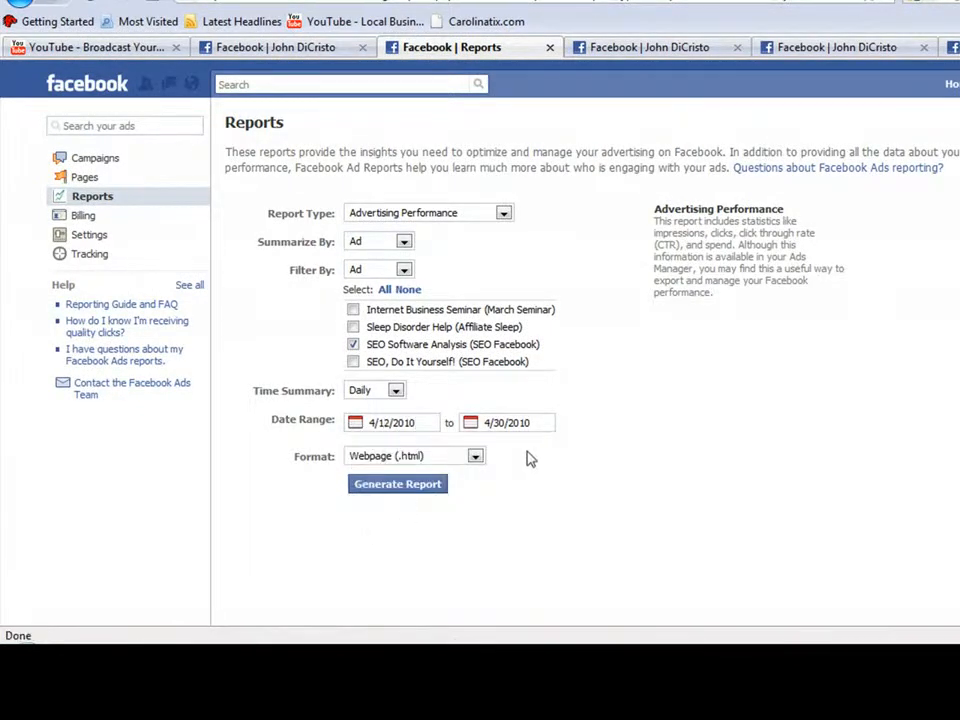
click(542, 424)
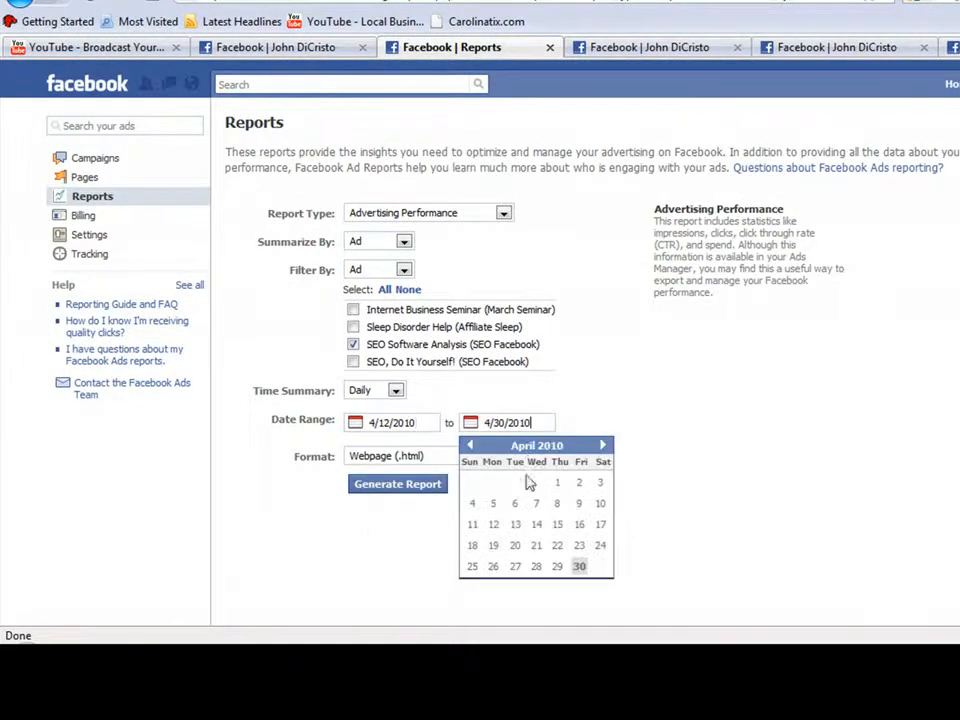
click(534, 546)
click(418, 486)
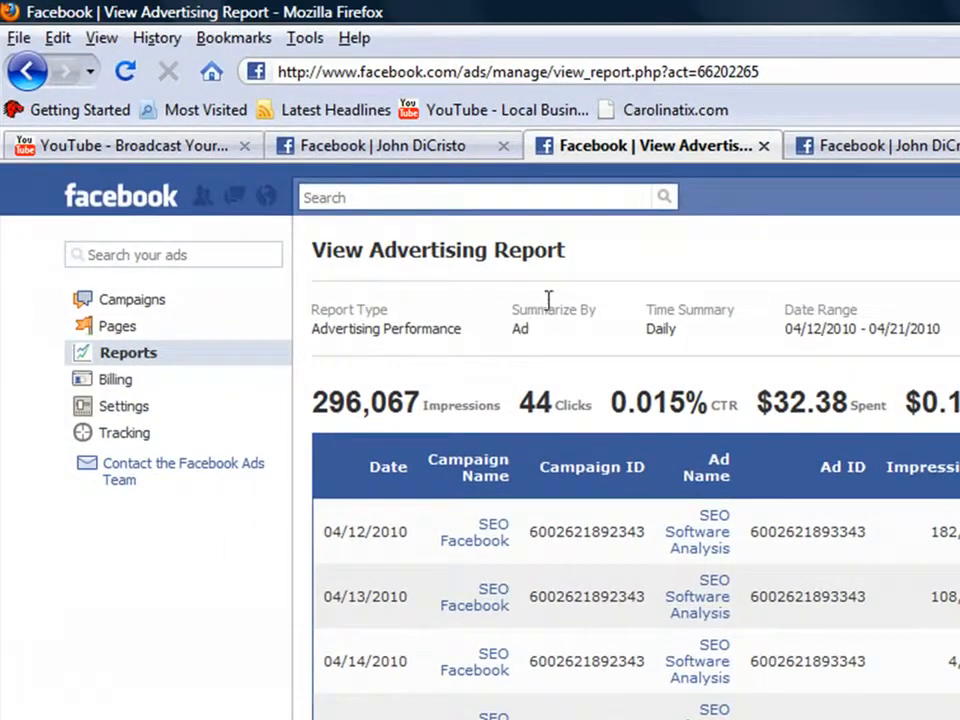
Step: Open the overview of all campaigns and review the recent updates notification for Facebook advertisers
click(145, 317)
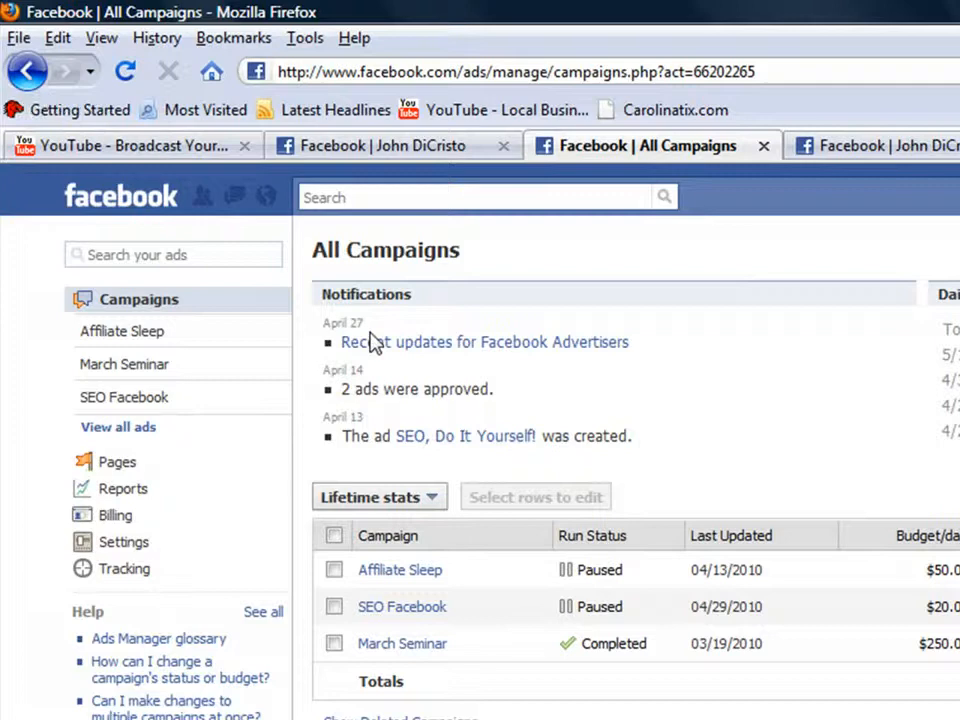
drag(645, 355, 338, 312)
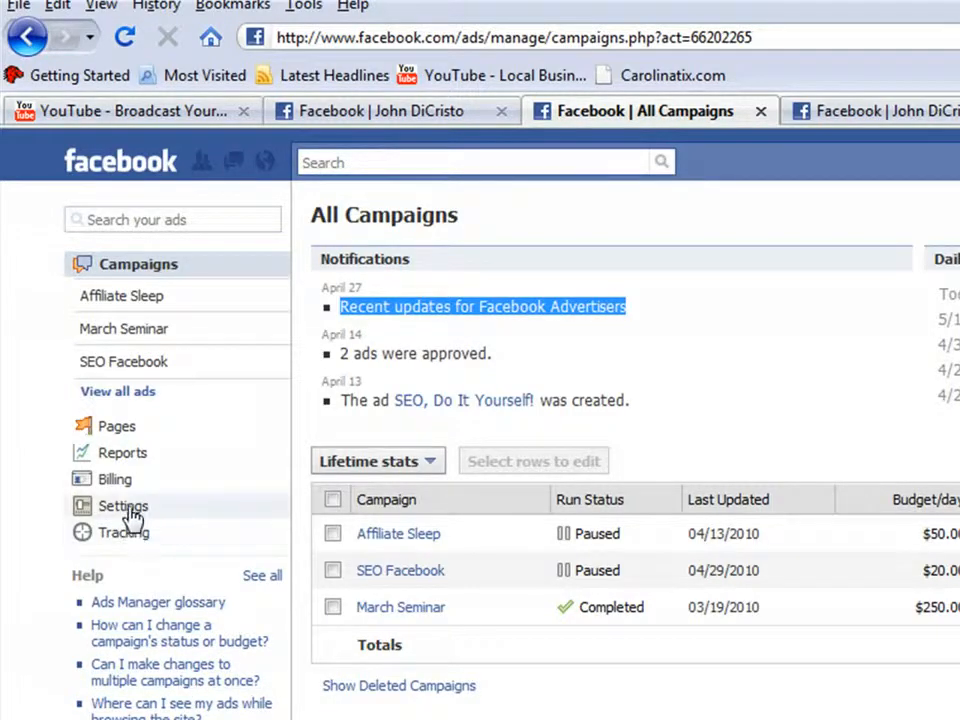
click(30, 40)
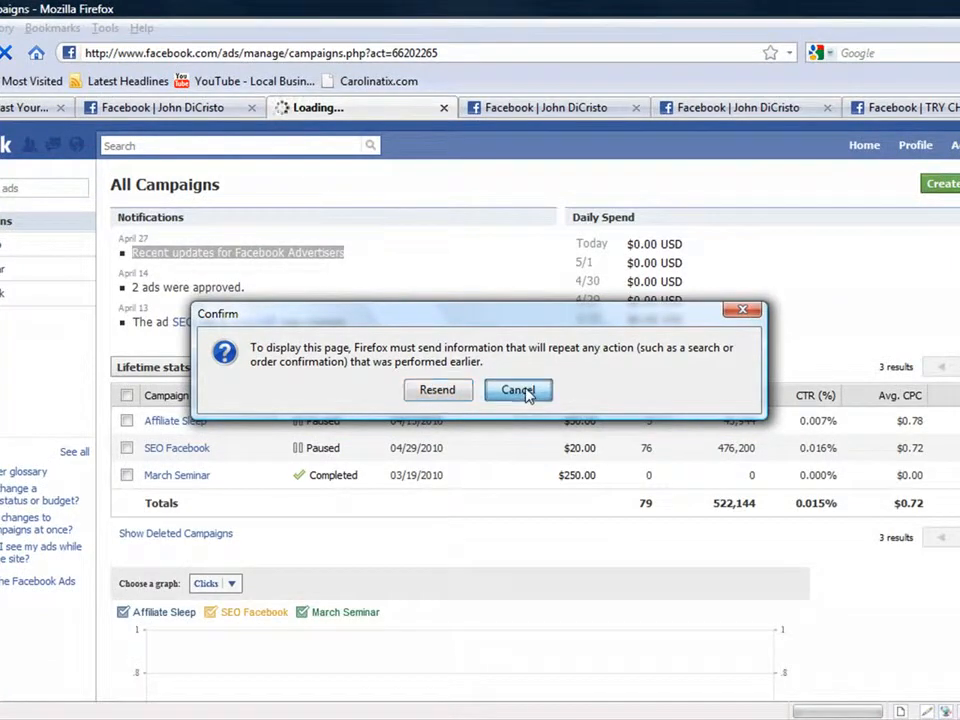
click(518, 390)
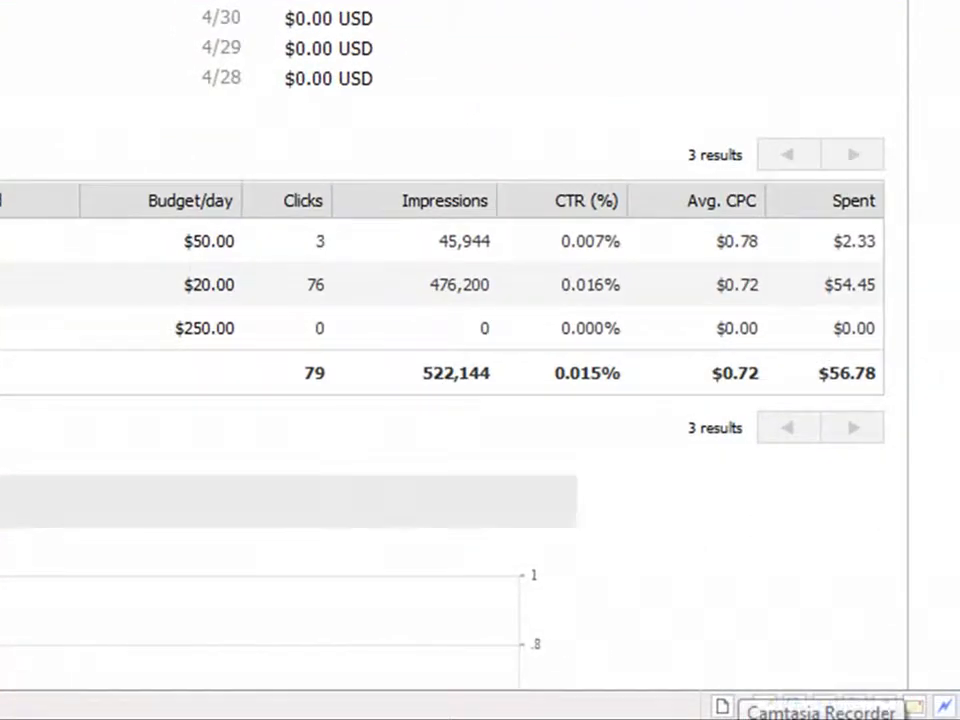
right_click(740, 718)
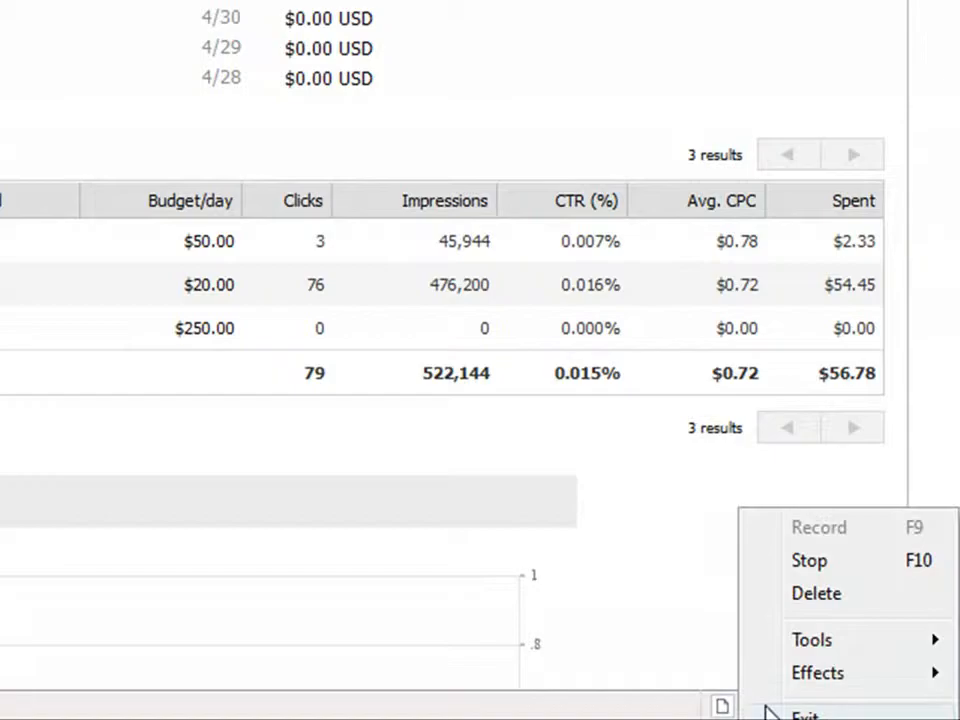
click(815, 565)
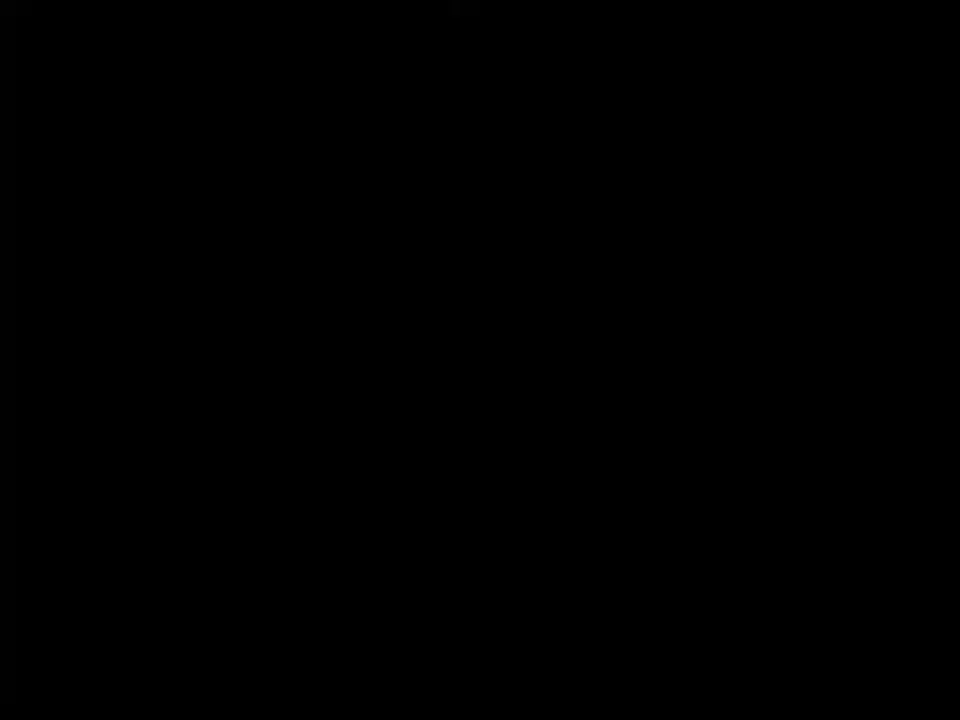